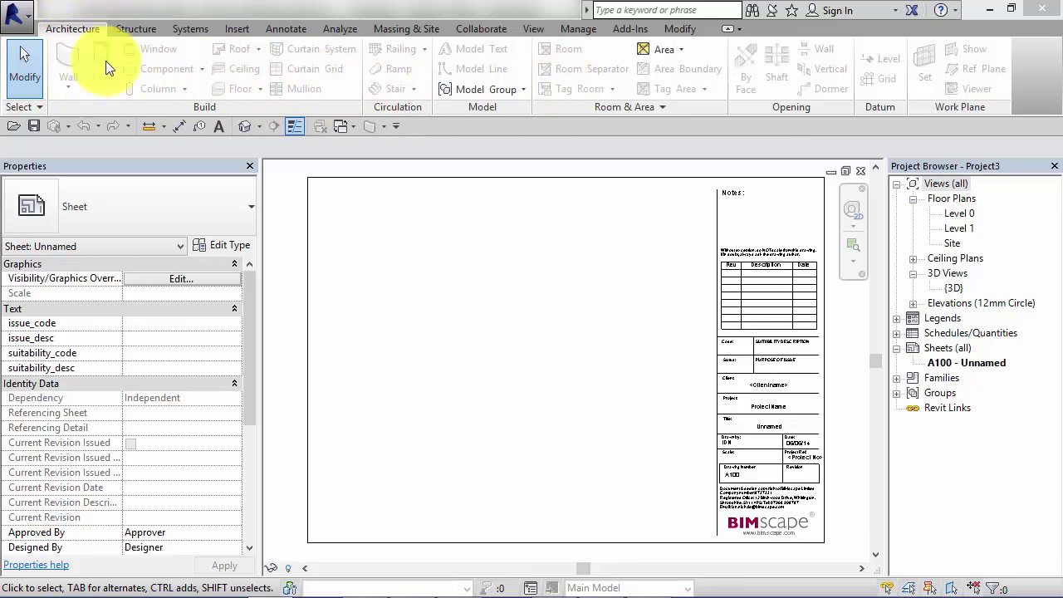
# Step: Move from the Architecture tab to the Structure tab to show beam, column, foundation and reinforcement tools
pyautogui.click(73, 28)
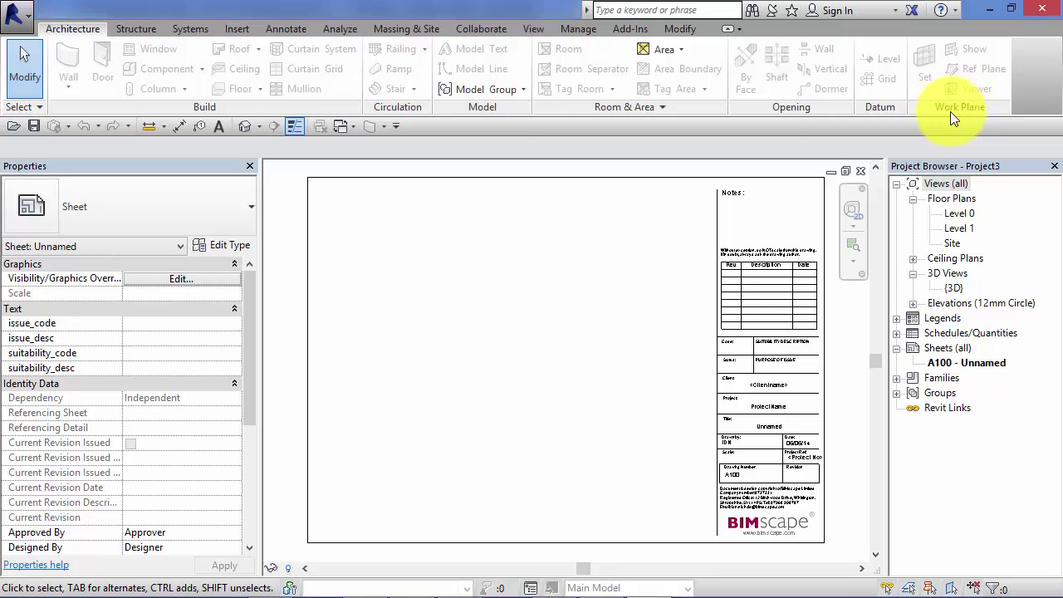
pyautogui.click(135, 29)
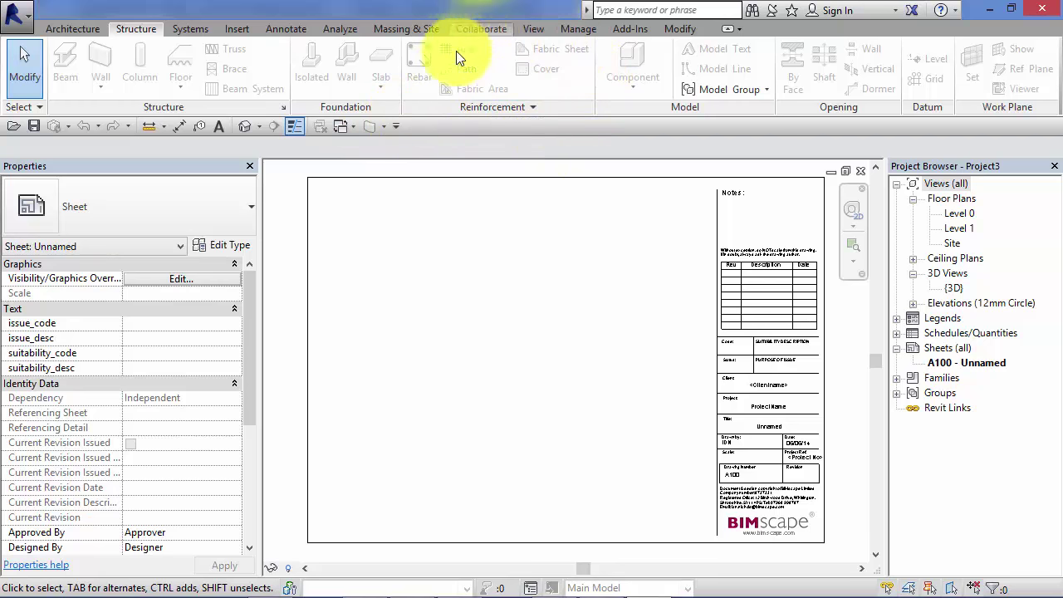
# Step: Look over the Systems tab panels, then switch to the Insert tab's linking and importing tools
pyautogui.click(187, 29)
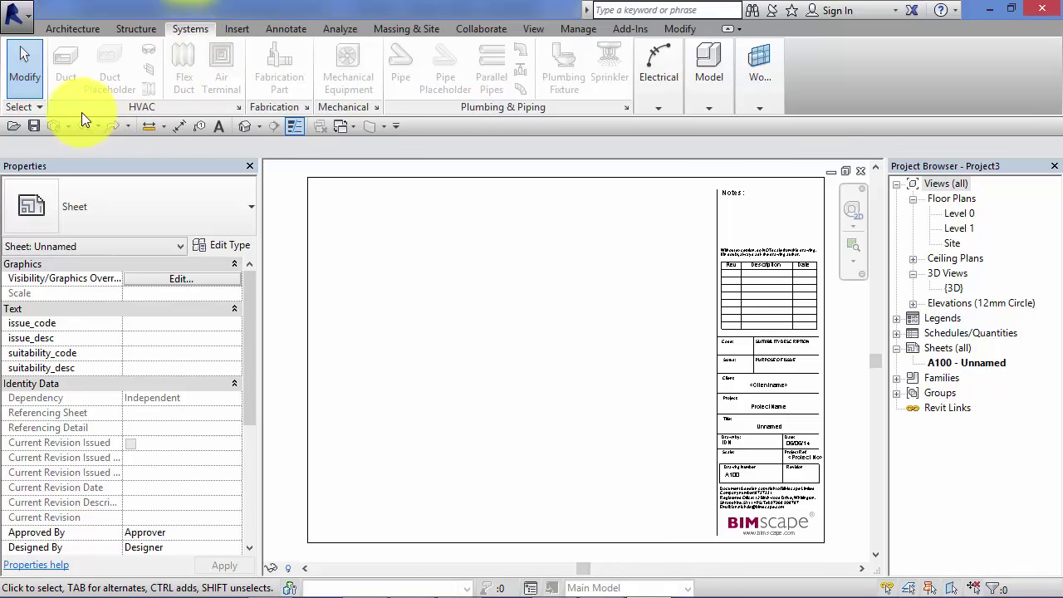
pyautogui.click(293, 126)
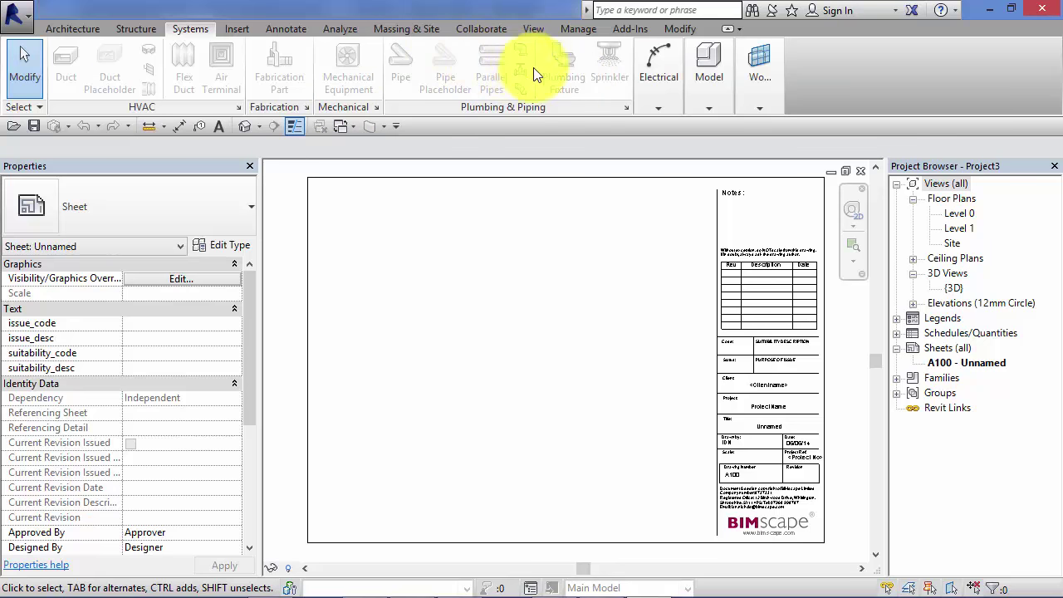
pyautogui.click(239, 29)
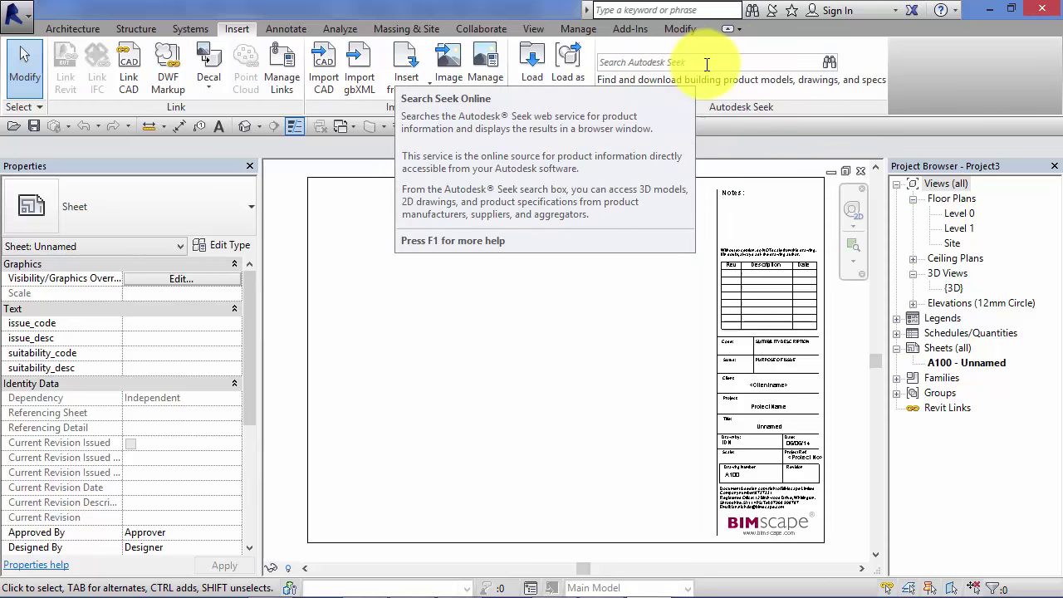
# Step: Step through the Annotate and Analyze tabs, ending on the Massing & Site tools
pyautogui.click(276, 31)
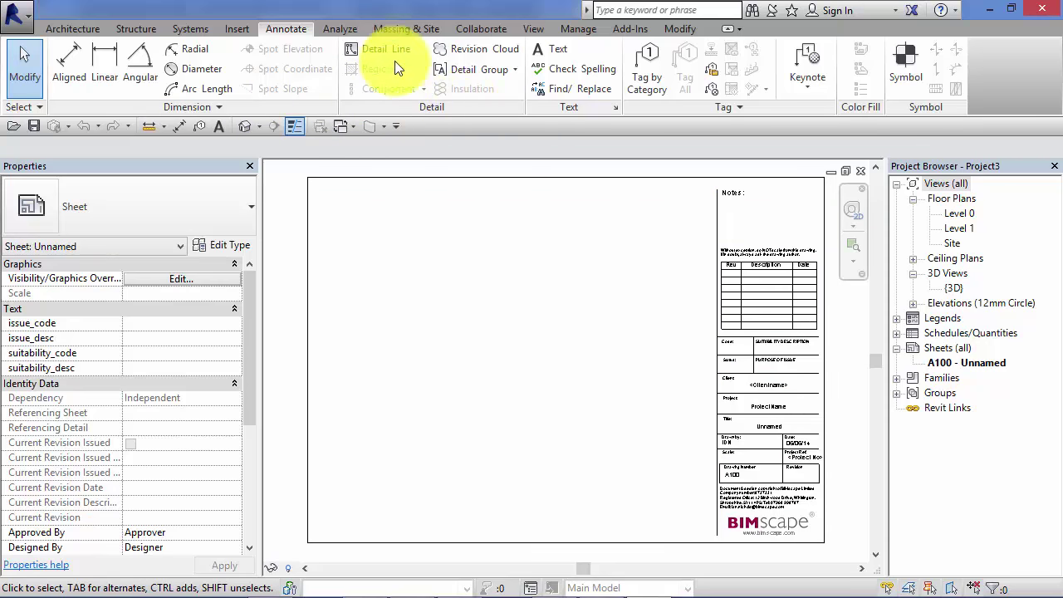
pyautogui.click(337, 28)
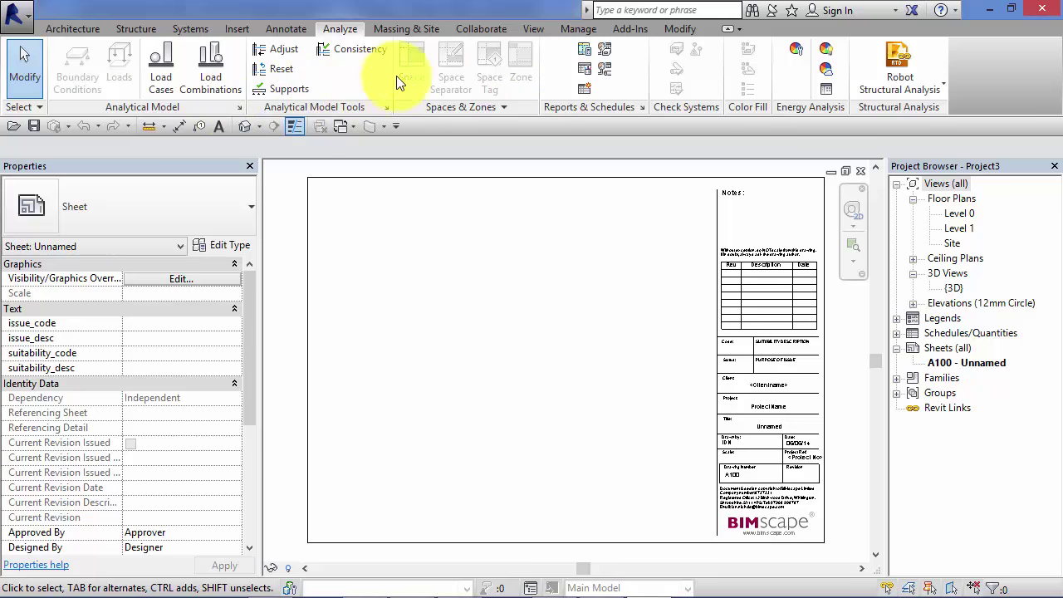
pyautogui.click(415, 31)
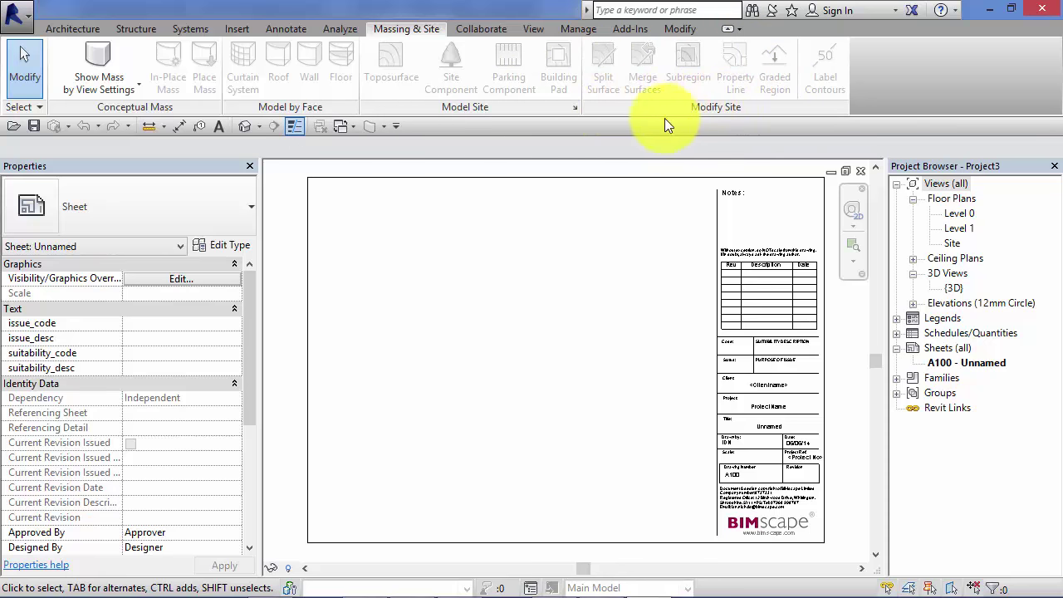
# Step: Step through the Collaborate and View tabs, ending on the Manage tab's project settings
pyautogui.click(492, 31)
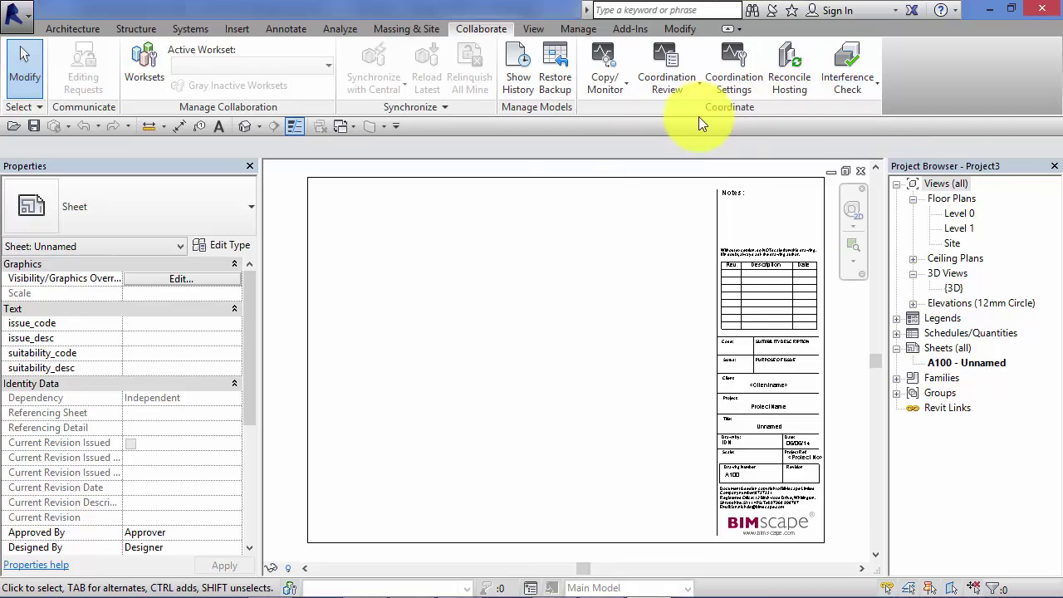
pyautogui.click(533, 29)
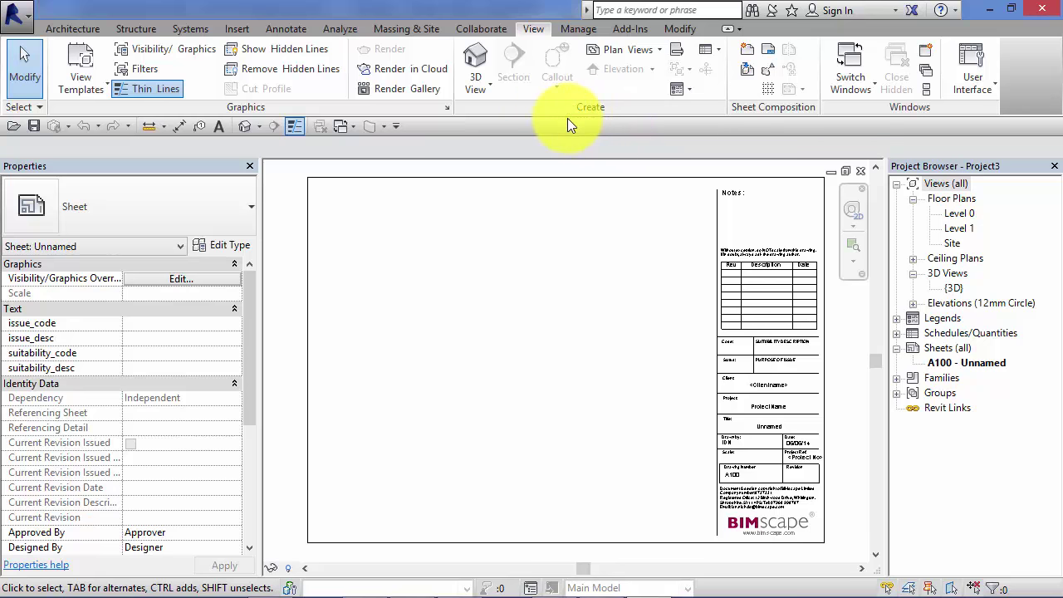
pyautogui.click(581, 29)
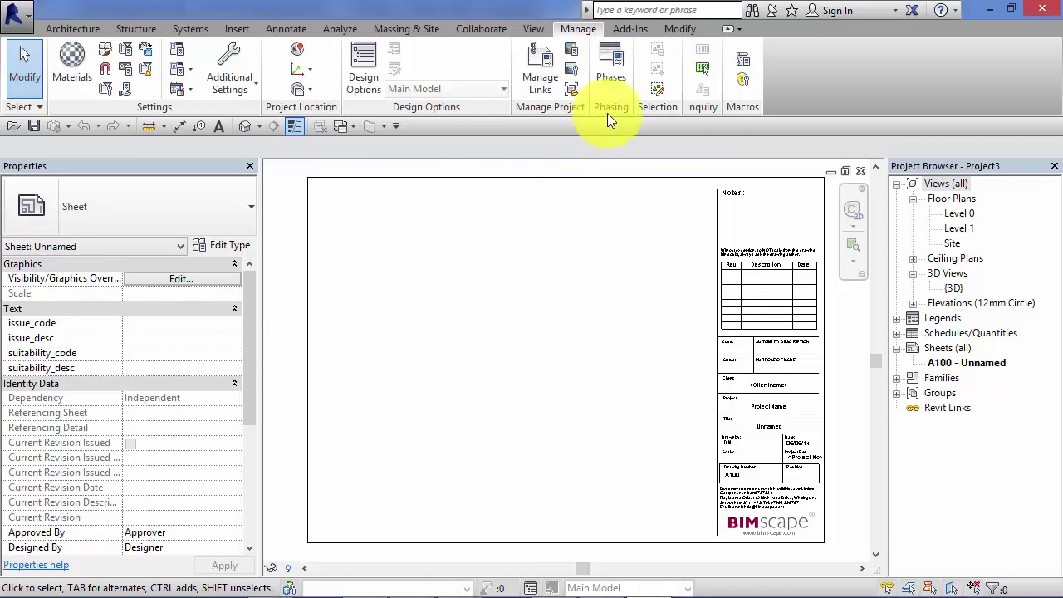
# Step: Look through the Add-Ins tab and then the Modify tab's editing tools
pyautogui.click(636, 29)
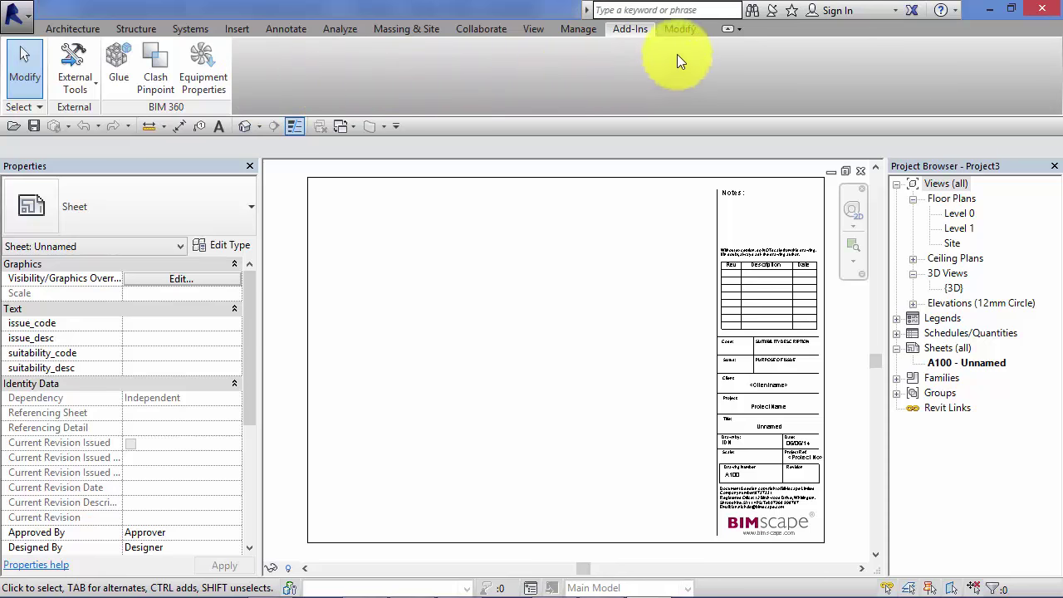
pyautogui.click(686, 27)
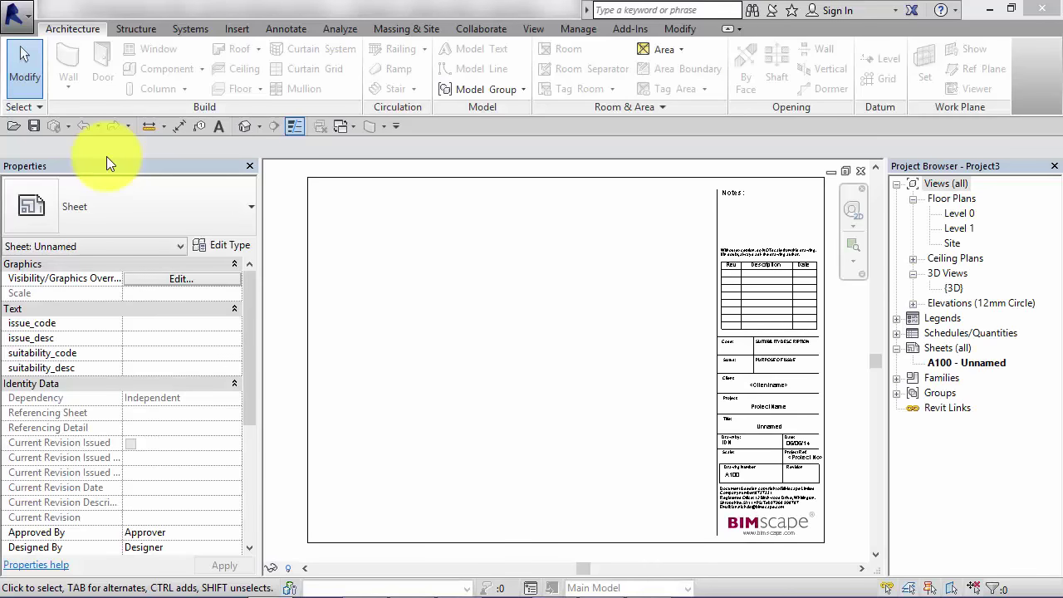
# Step: Switch back and forth between the Architecture and Structure tabs
pyautogui.click(69, 30)
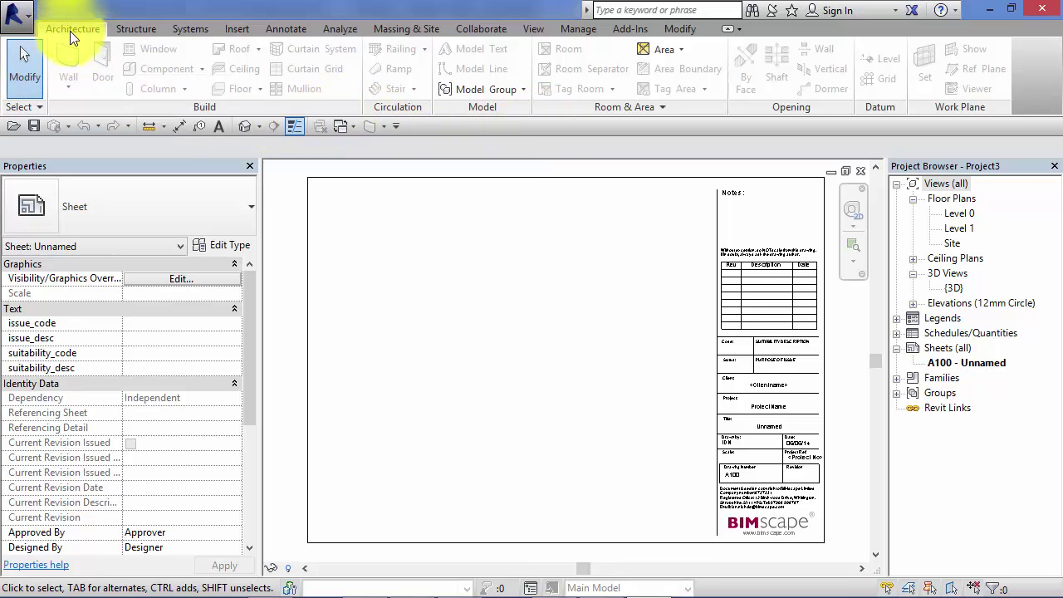
pyautogui.click(142, 28)
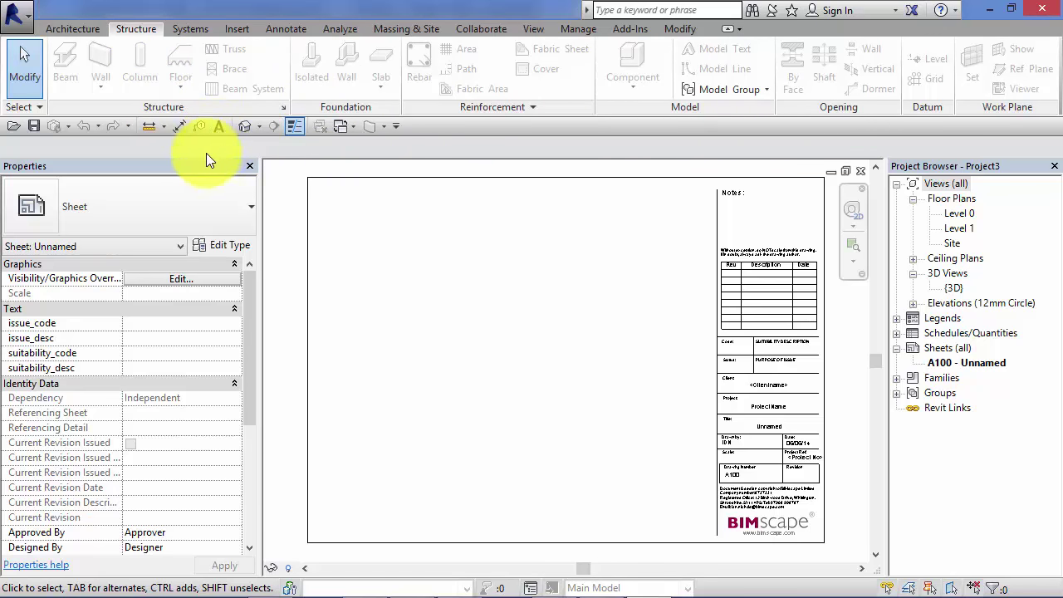
pyautogui.click(69, 30)
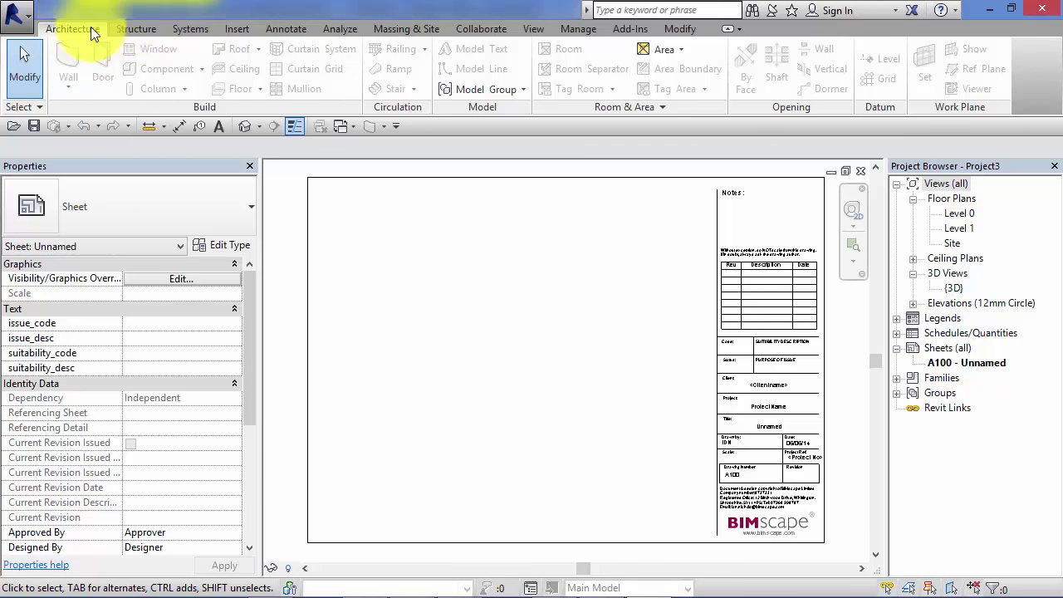
pyautogui.click(129, 30)
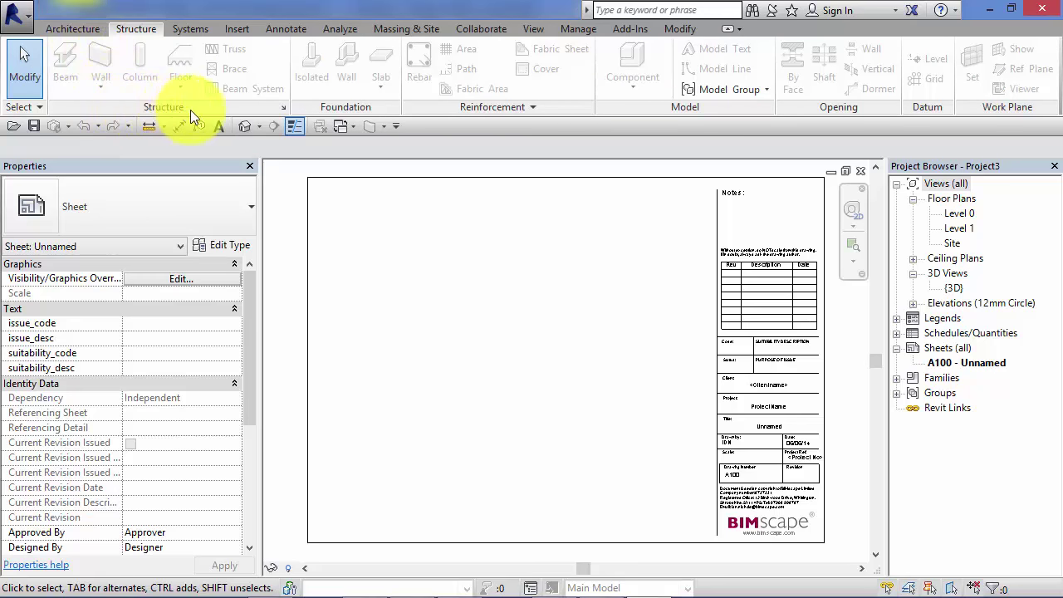
# Step: On the Architecture tab, drag the Build panel further to the right
pyautogui.click(81, 27)
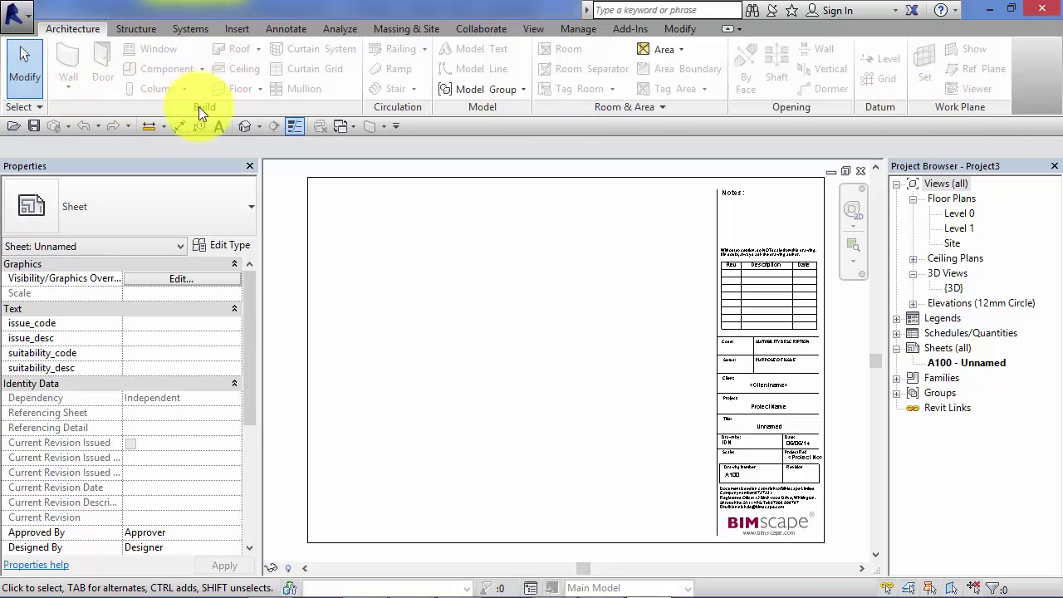
pyautogui.click(229, 106)
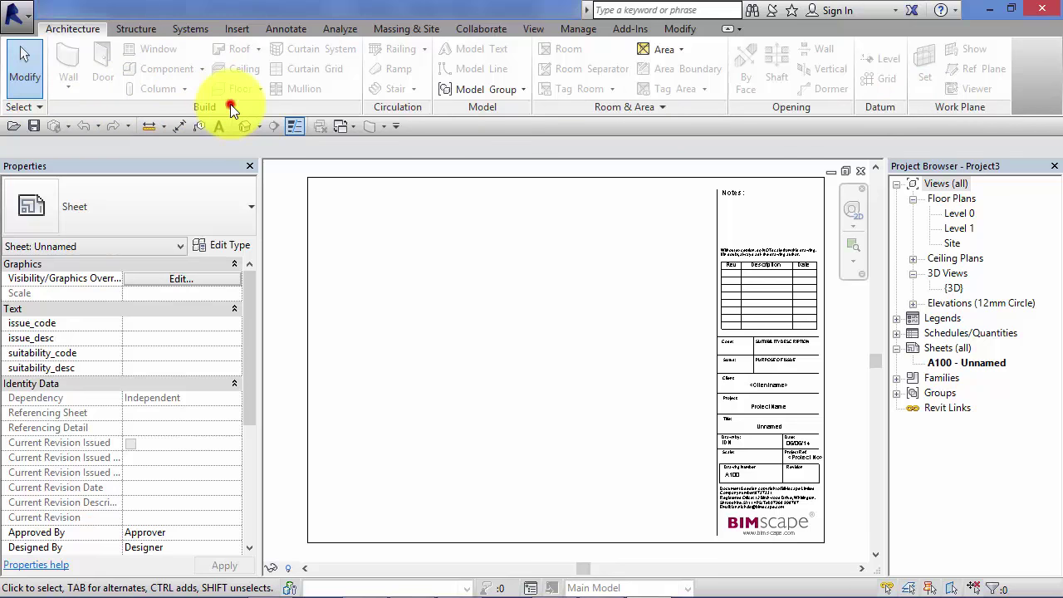
pyautogui.moveTo(232, 104)
pyautogui.mouseDown()
pyautogui.moveTo(447, 106)
pyautogui.moveTo(156, 97)
pyautogui.moveTo(231, 98)
pyautogui.mouseUp()
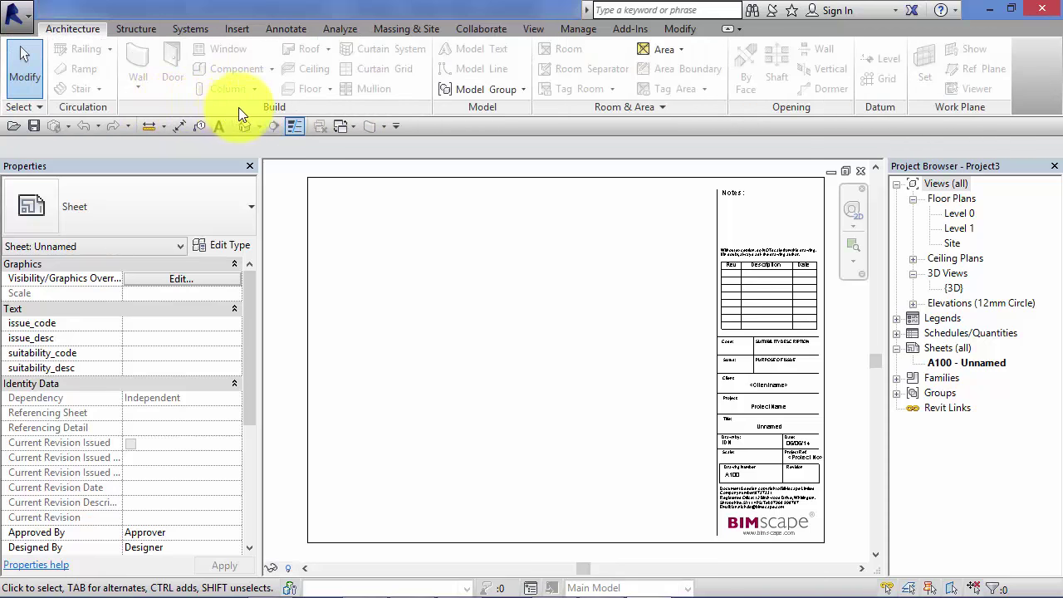
# Step: Drag the Circulation panel by its title to sit after the Build panel
pyautogui.click(75, 109)
pyautogui.moveTo(78, 108); pyautogui.dragTo(456, 104)
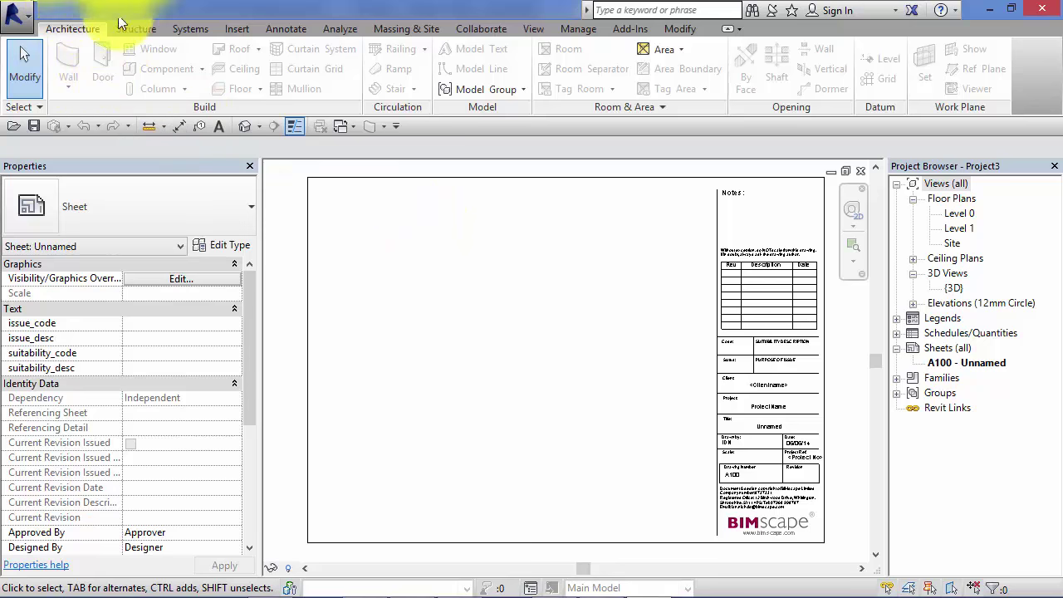
pyautogui.click(72, 29)
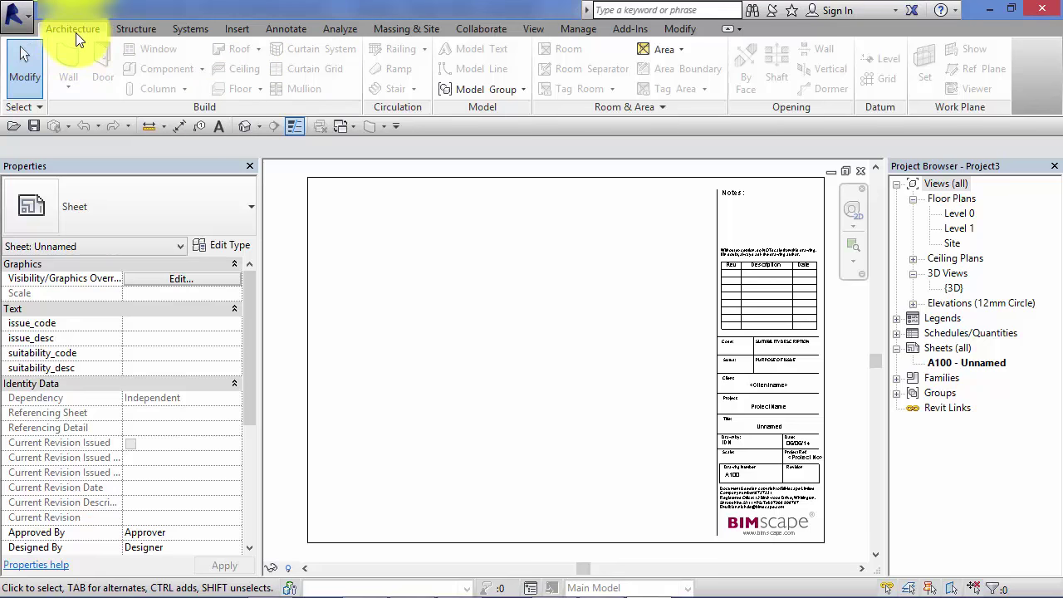
# Step: On the Architecture tab, expand the Room & Area slide-out for its extra options
pyautogui.click(55, 28)
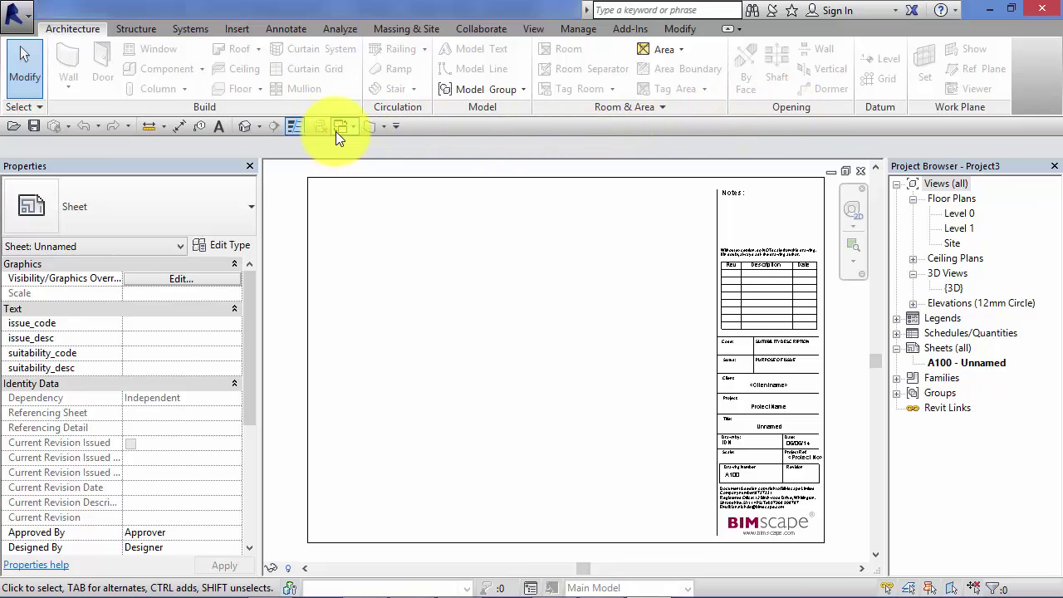
pyautogui.click(662, 107)
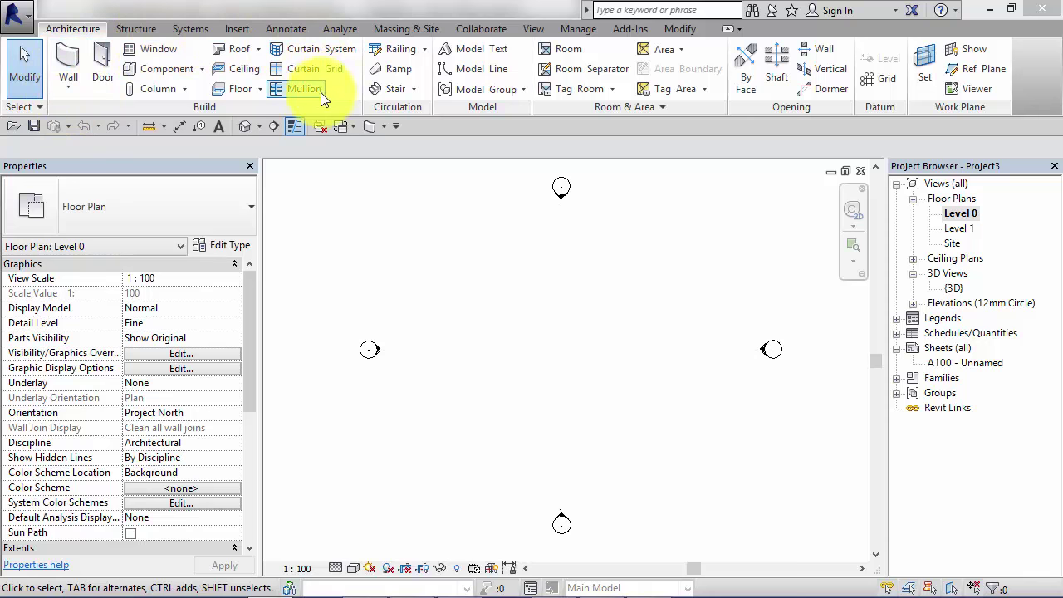
pyautogui.click(68, 87)
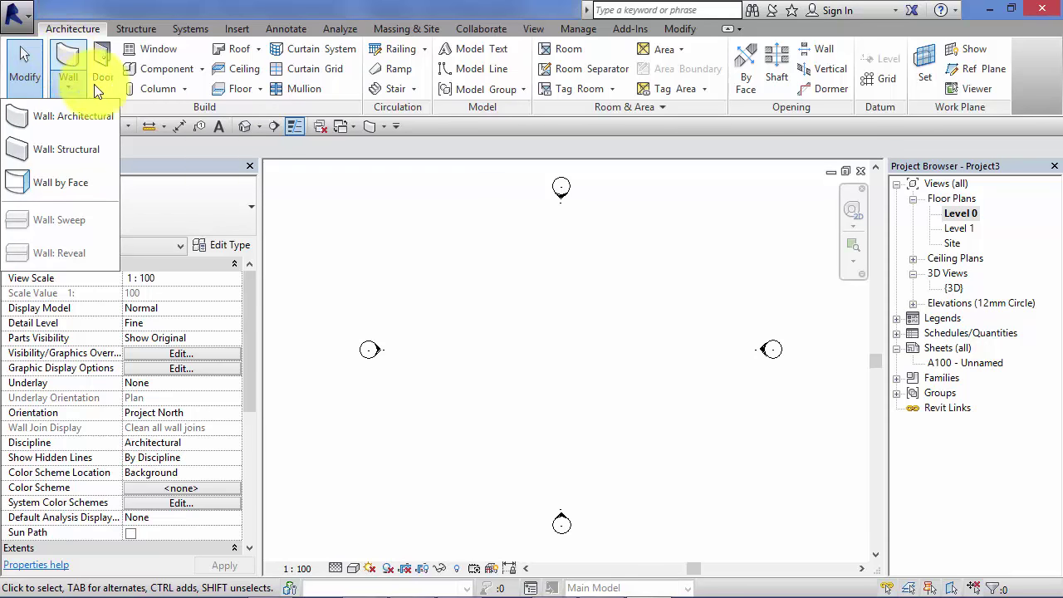
pyautogui.click(185, 89)
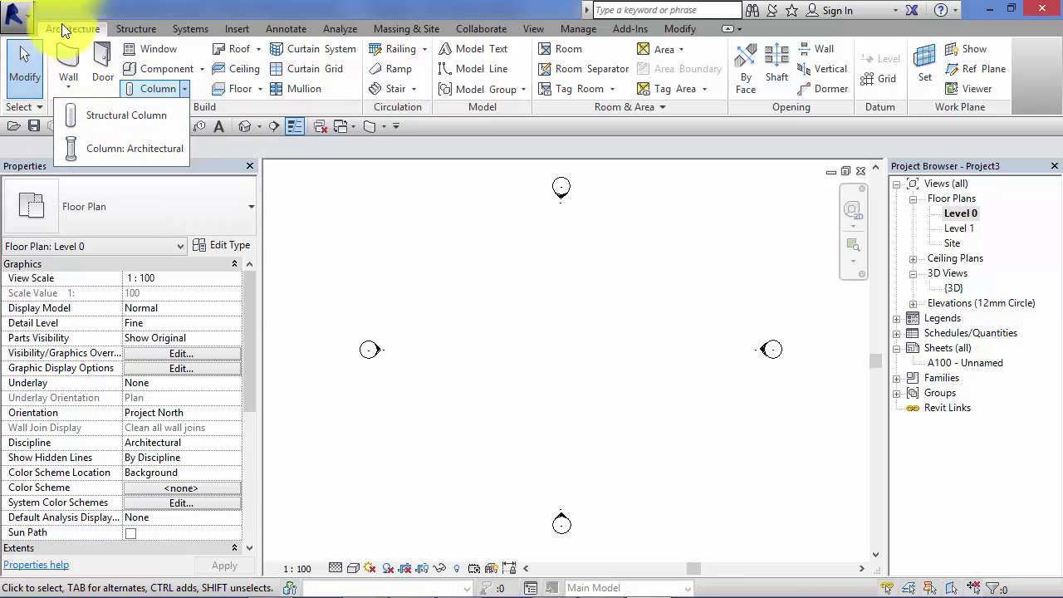
pyautogui.click(368, 190)
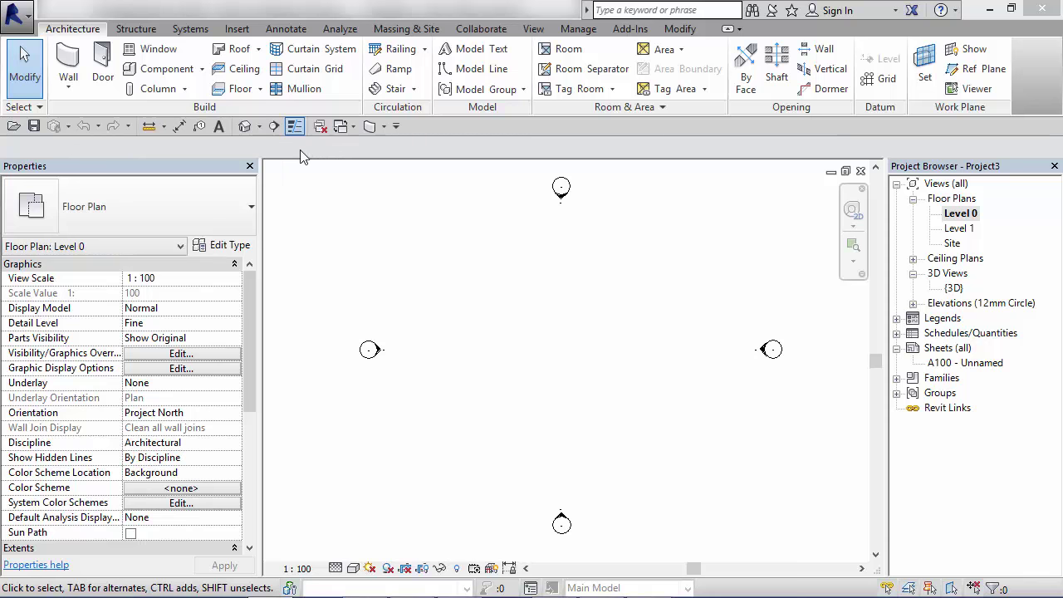
pyautogui.click(397, 127)
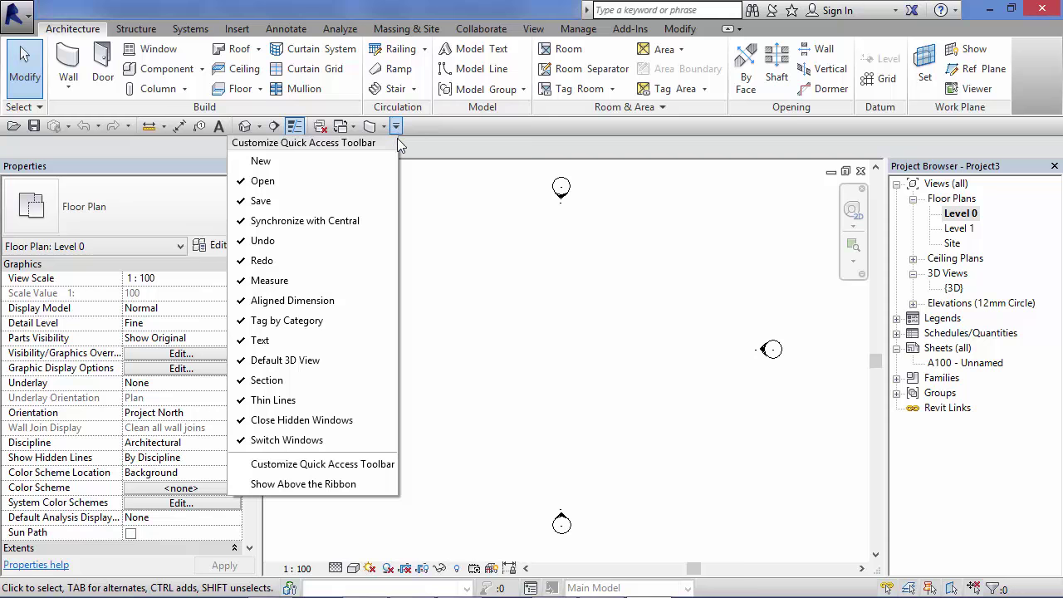
pyautogui.click(293, 485)
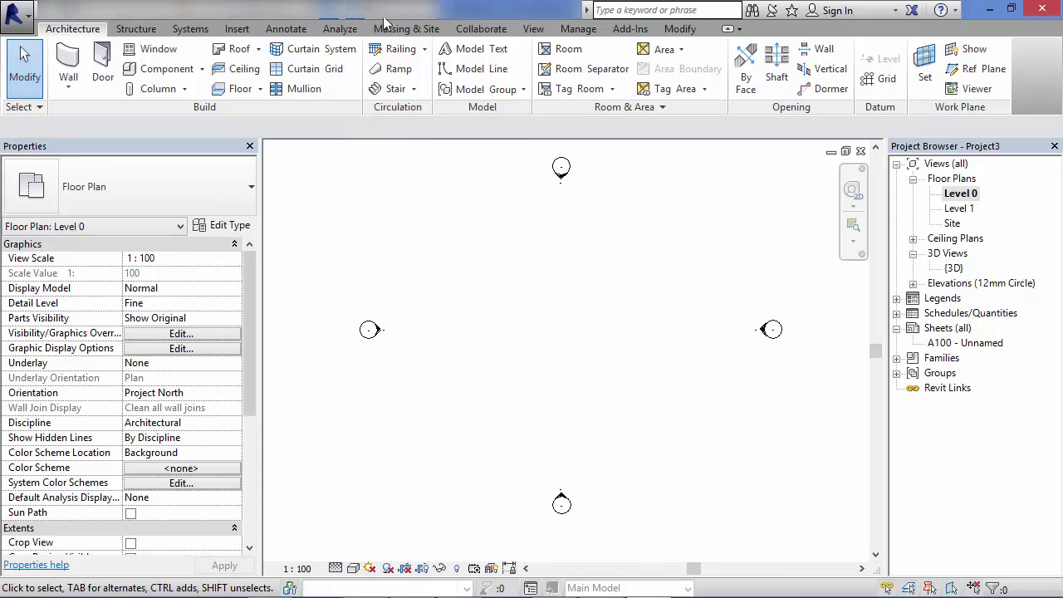
pyautogui.click(432, 20)
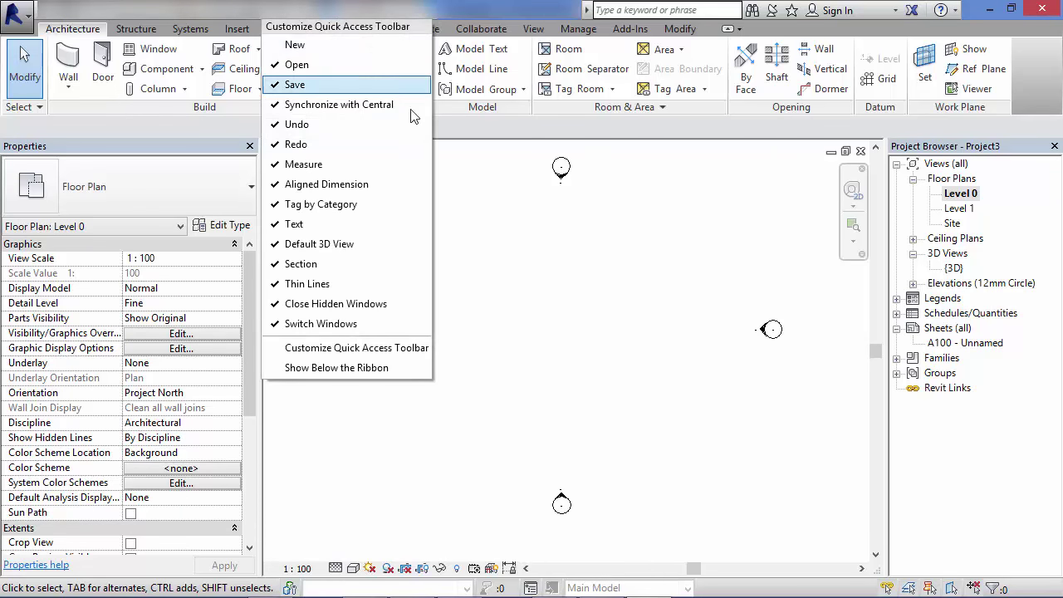
pyautogui.click(363, 366)
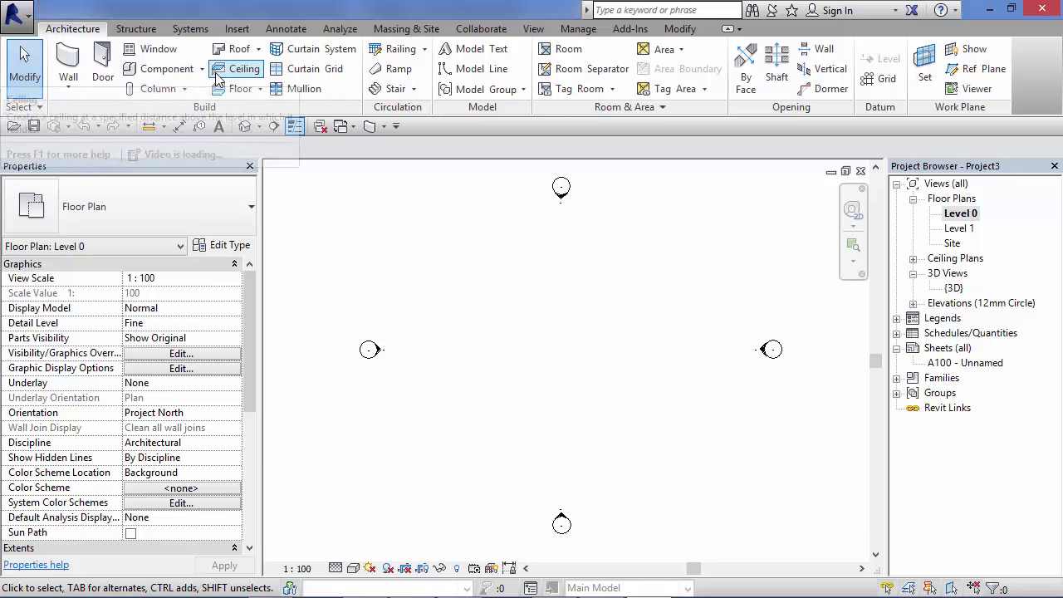
# Step: Add Curtain Grid to the Quick Access Toolbar and open Customize Quick Access Toolbar
pyautogui.rightClick(322, 74)
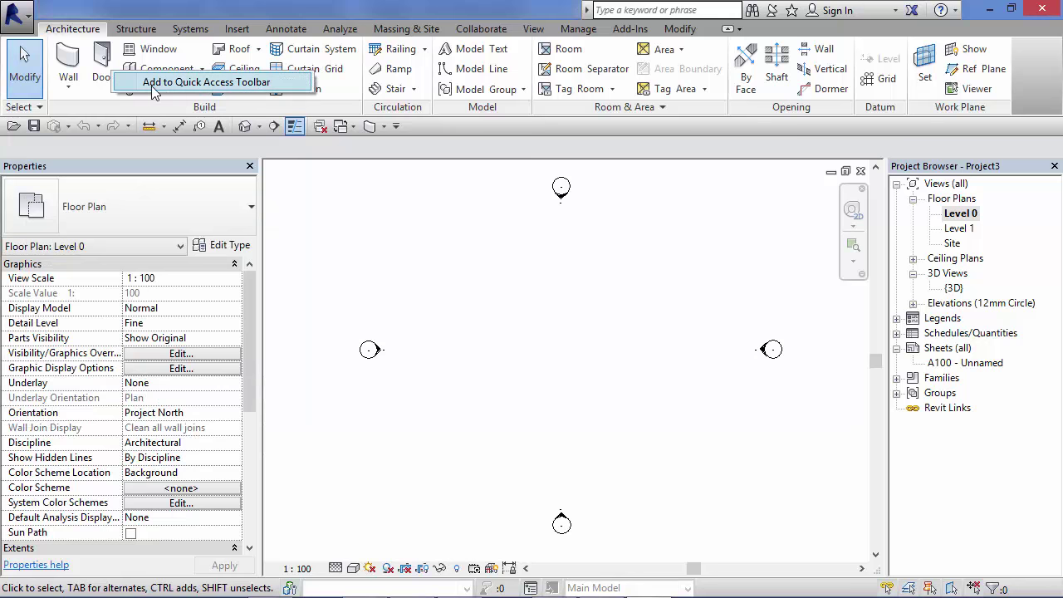
pyautogui.click(290, 85)
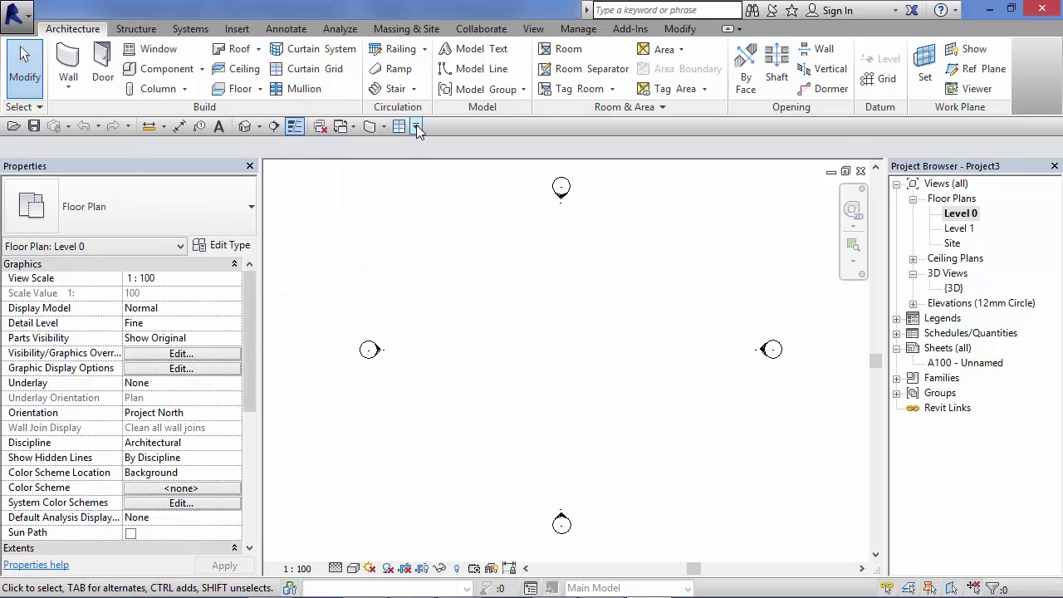
pyautogui.click(416, 127)
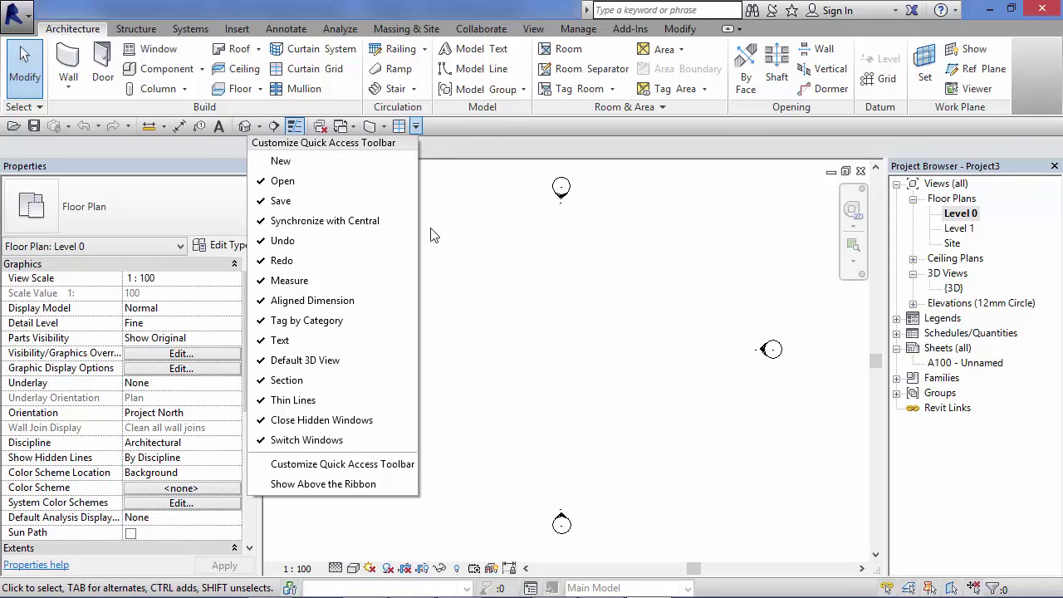
pyautogui.click(365, 464)
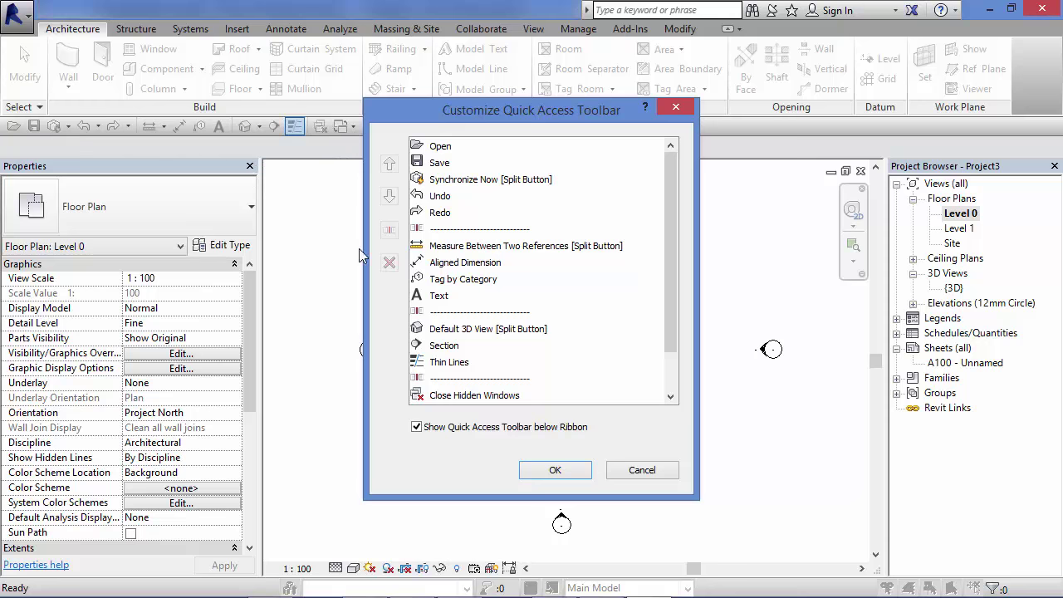
# Step: Cancel the Customize Quick Access Toolbar dialog without changes
pyautogui.click(614, 474)
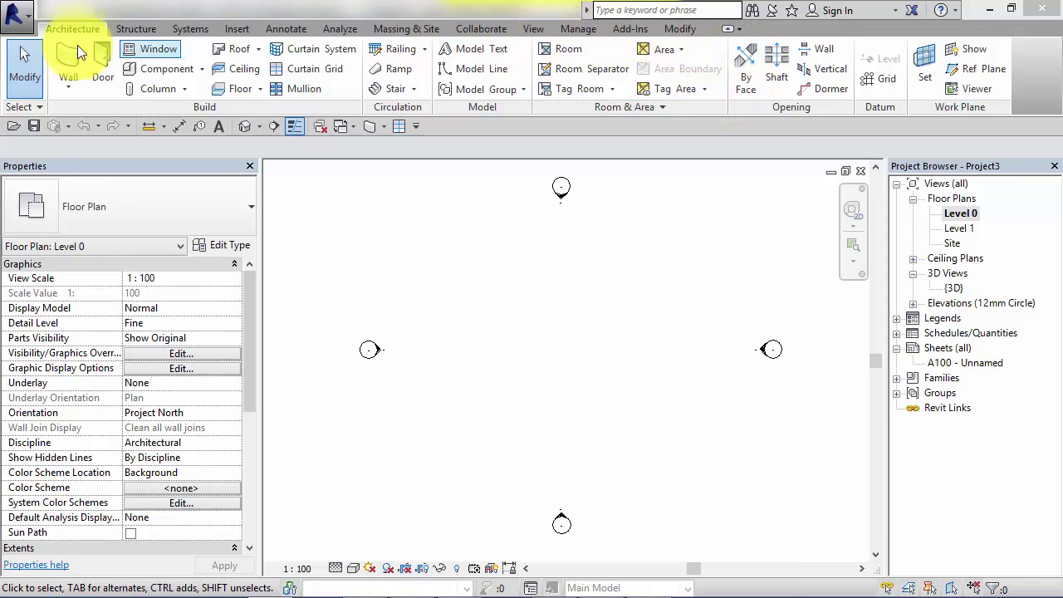
pyautogui.click(126, 30)
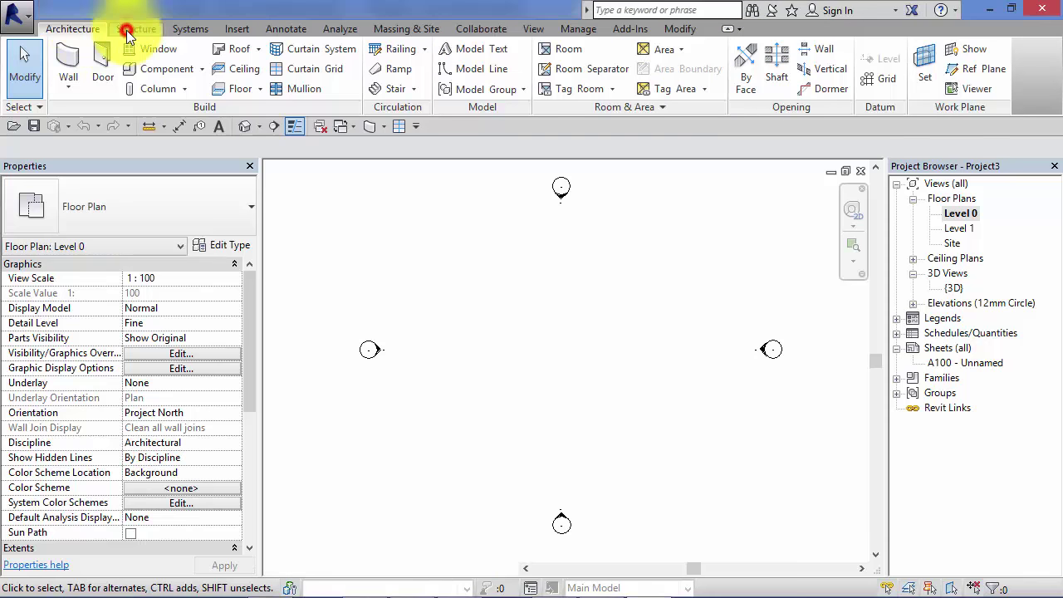
pyautogui.click(86, 30)
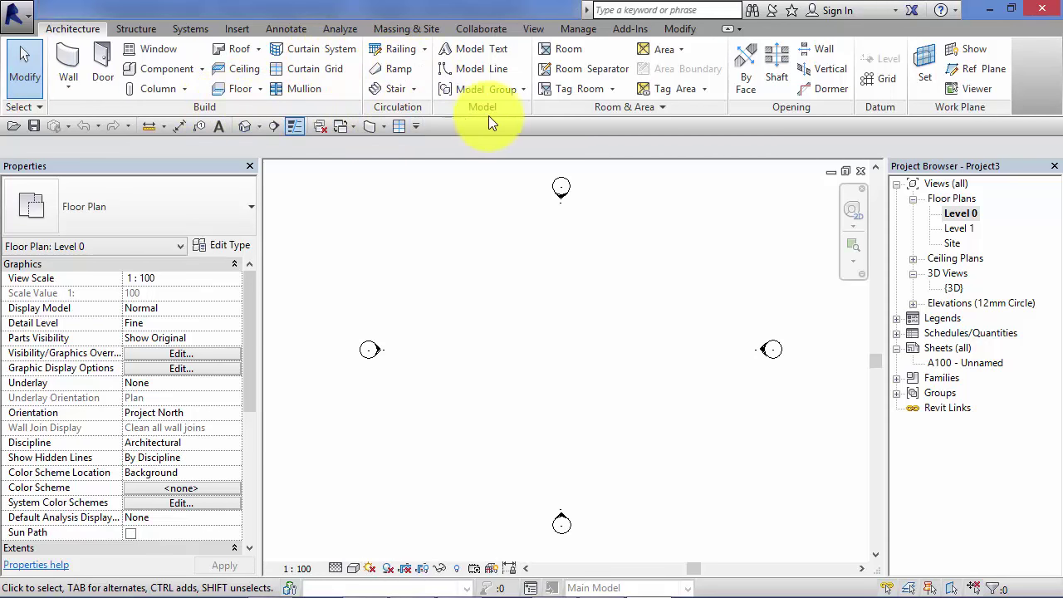
pyautogui.click(726, 29)
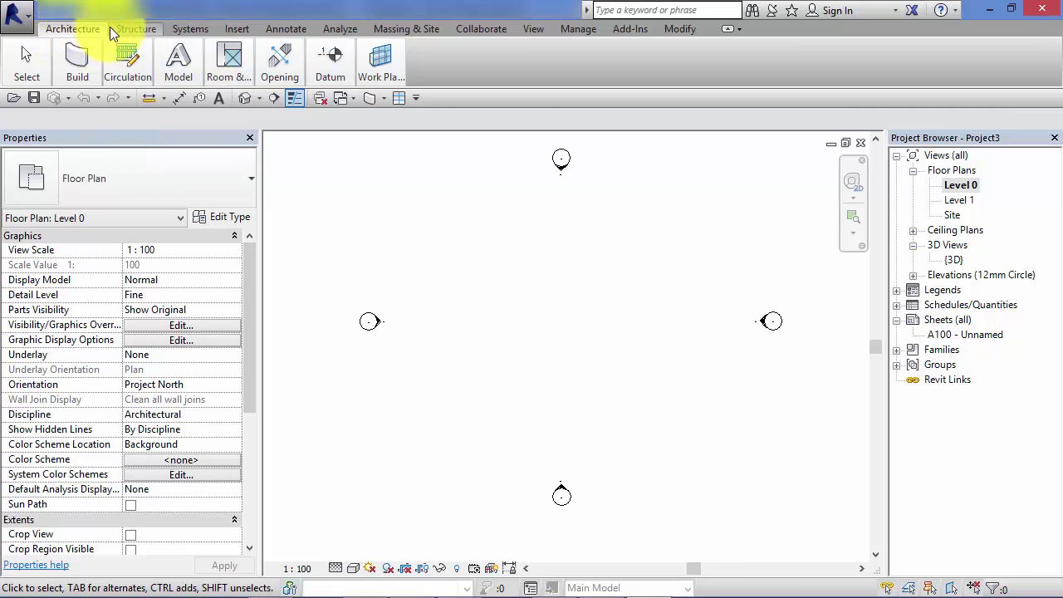
pyautogui.click(29, 66)
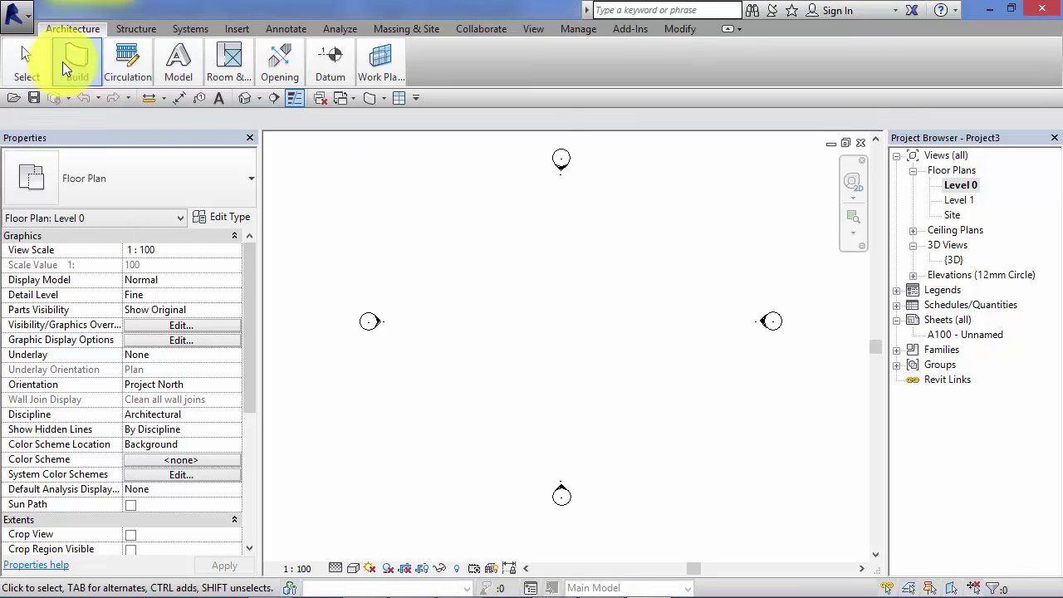
pyautogui.moveTo(67, 62)
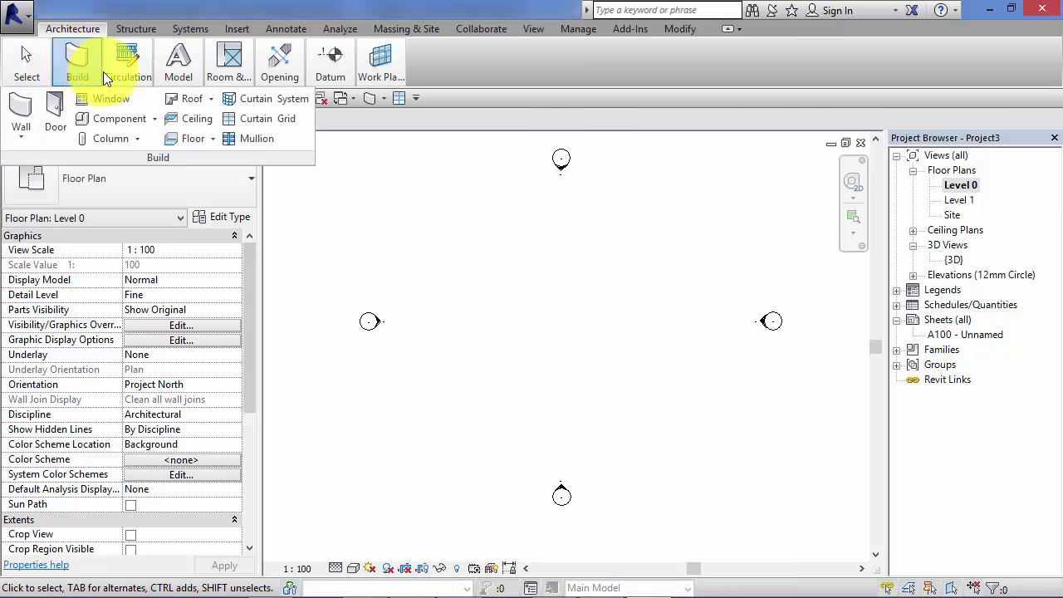
pyautogui.moveTo(112, 77)
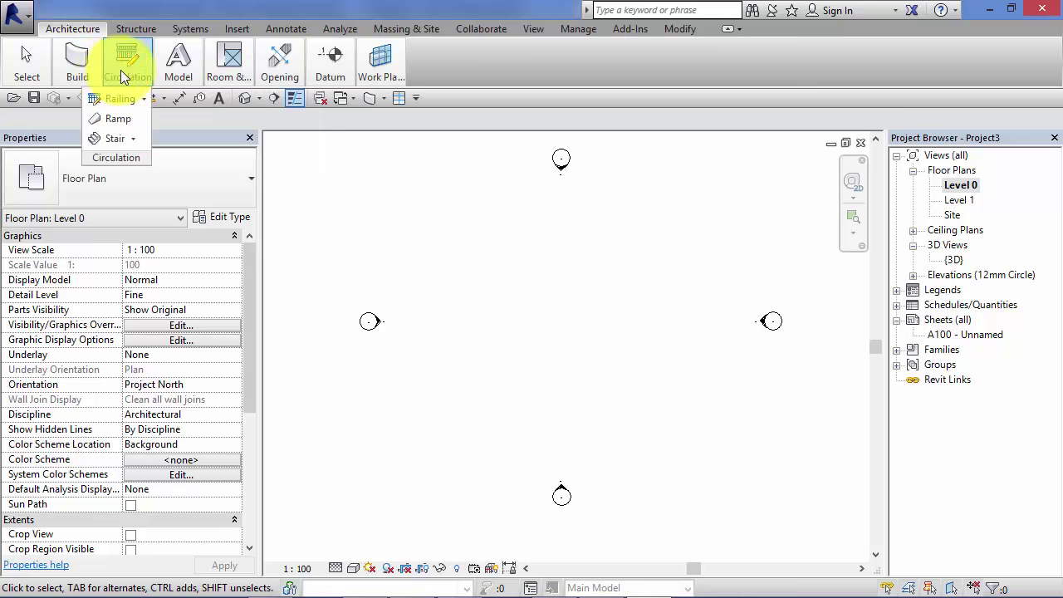
pyautogui.moveTo(215, 74)
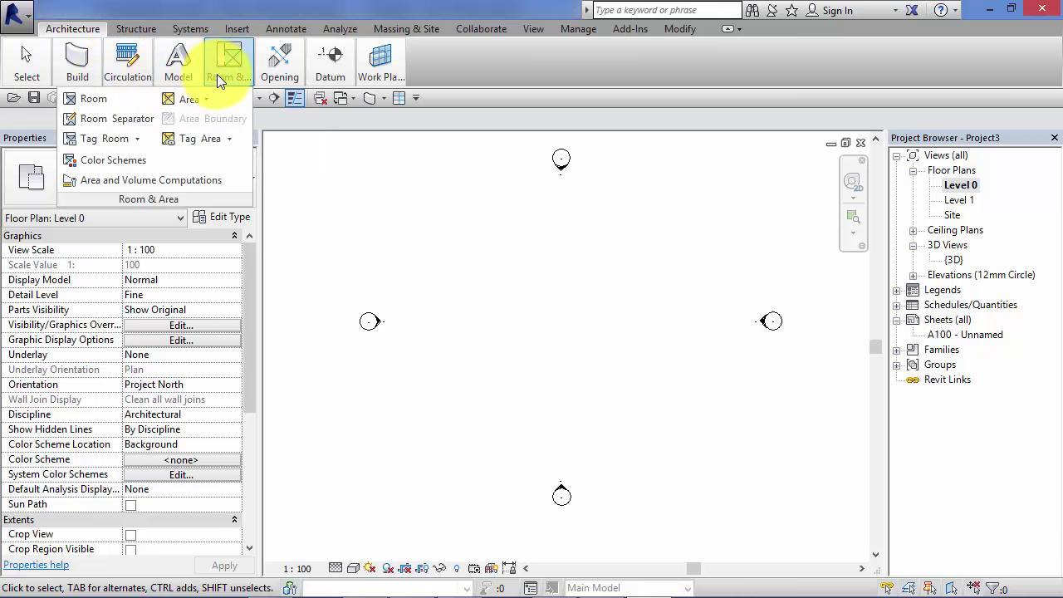
pyautogui.moveTo(269, 73)
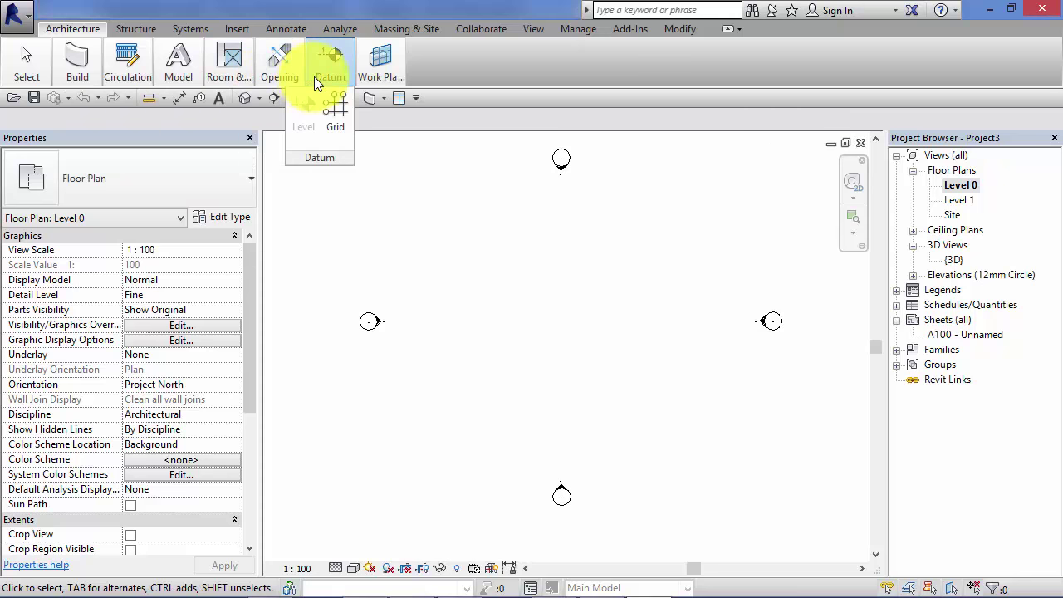
# Step: Cycle the ribbon from Minimize to Panel Titles to Minimize to Tabs, freeing the Level 0 plan
pyautogui.click(728, 28)
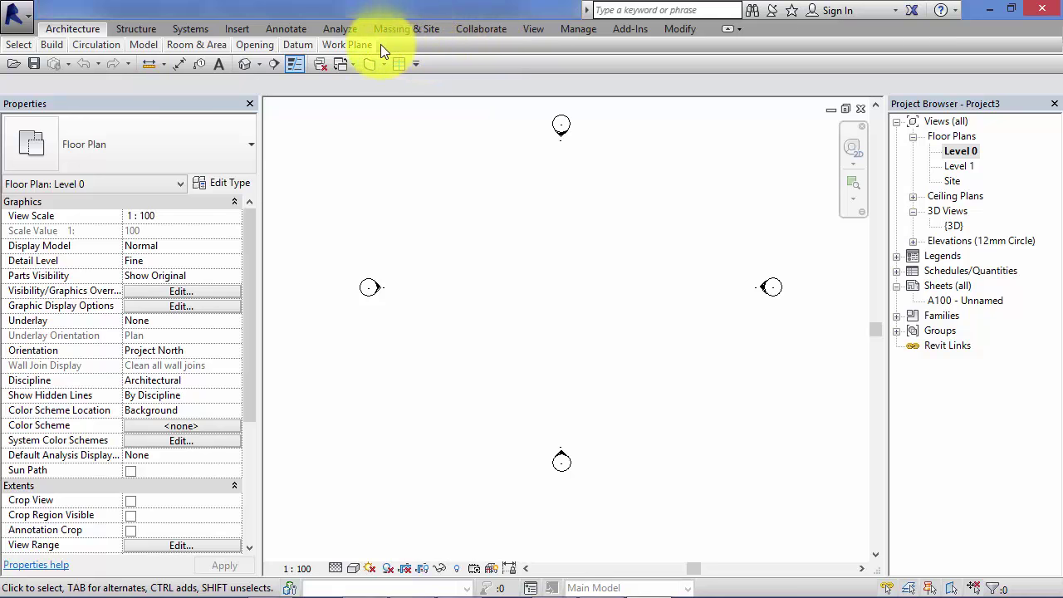
pyautogui.moveTo(300, 42)
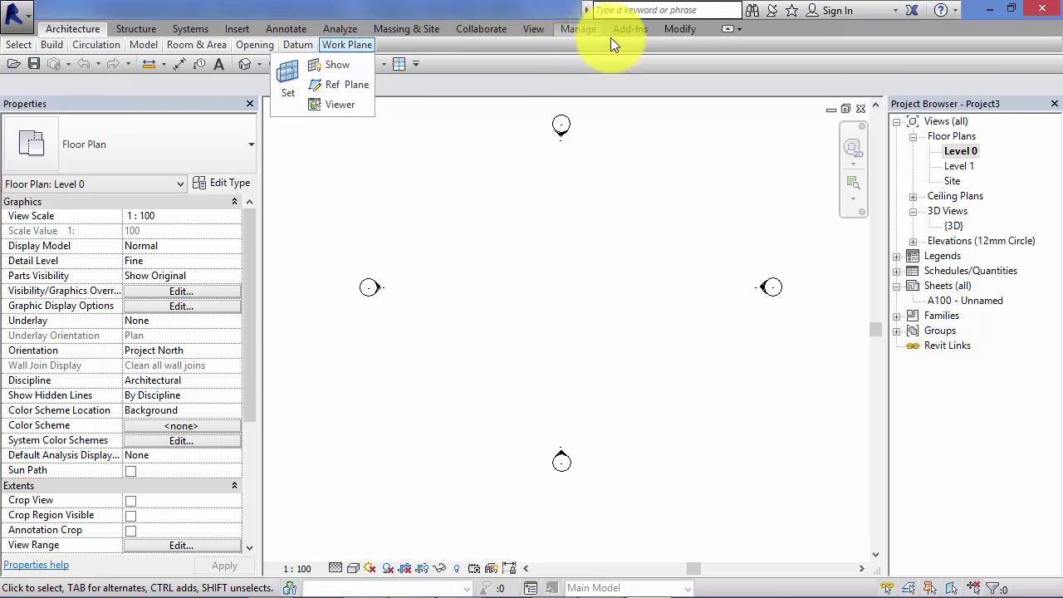
pyautogui.click(727, 30)
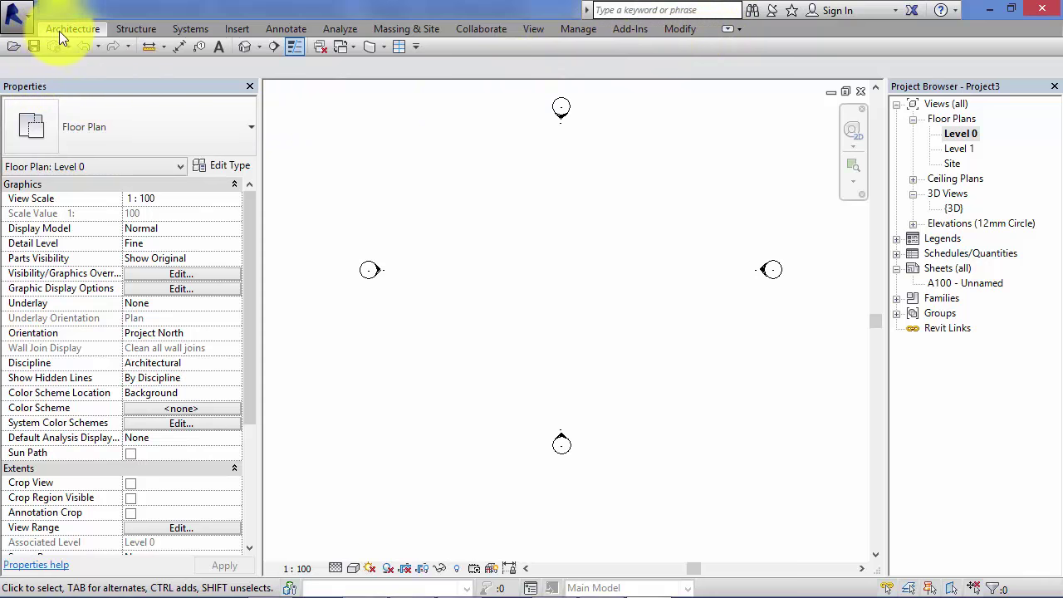
# Step: Drop down the Structure tab's panels, dismiss them, then switch back to Show Full Ribbon
pyautogui.click(139, 26)
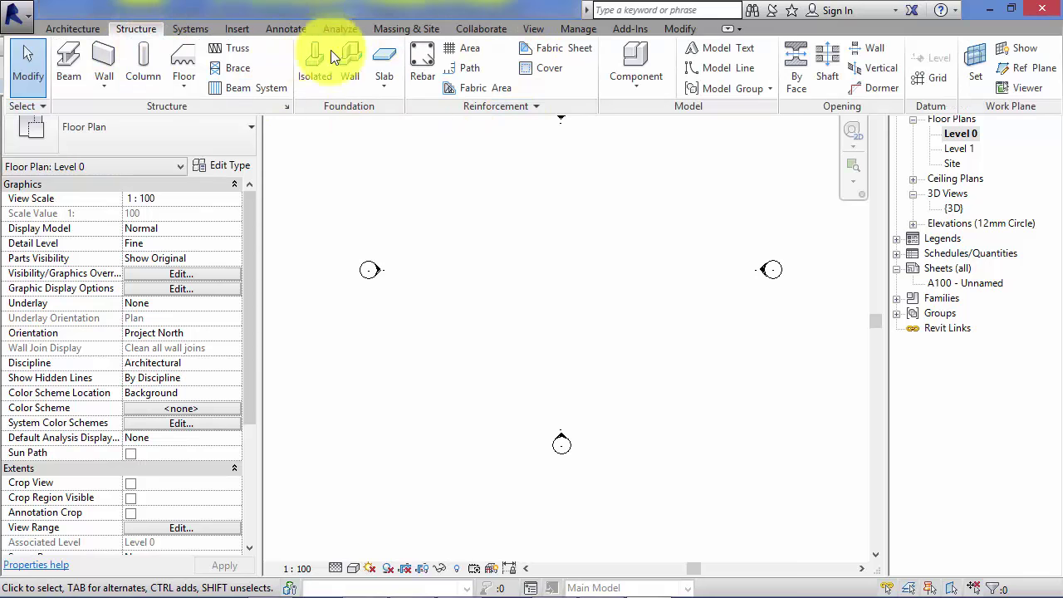
pyautogui.click(516, 146)
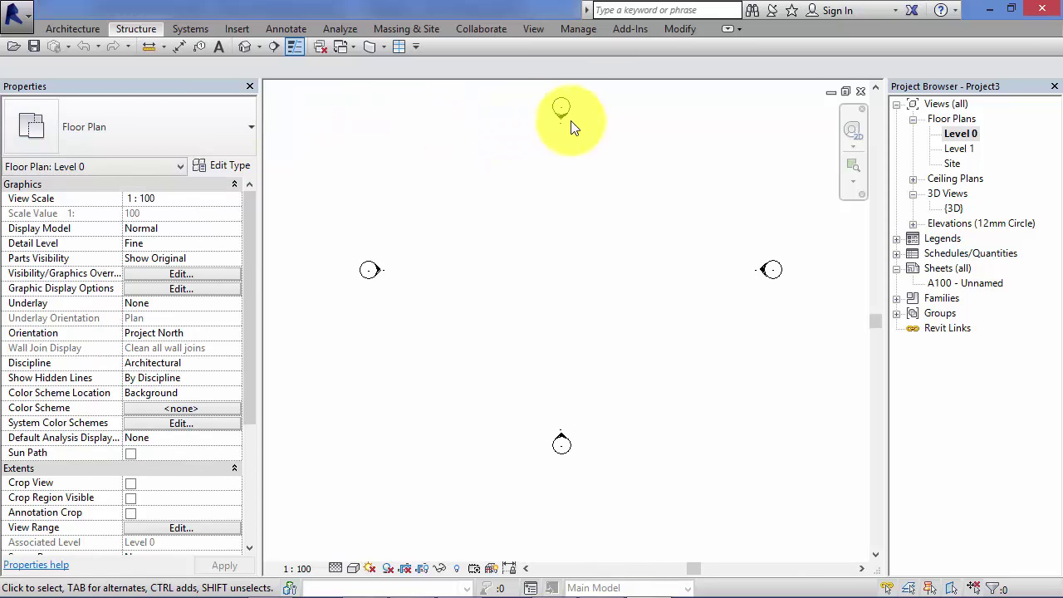
pyautogui.click(728, 30)
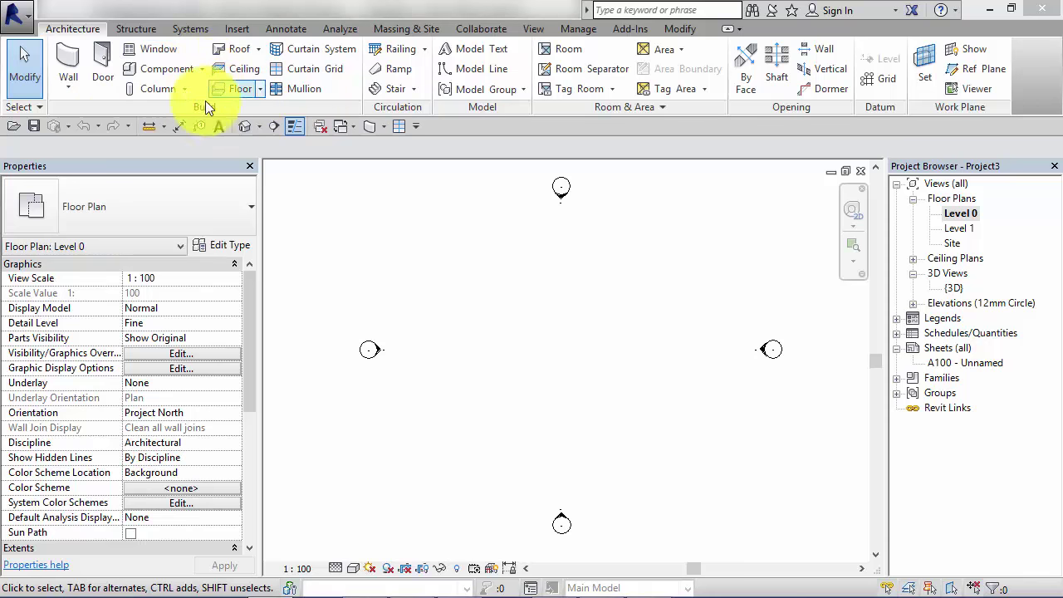
# Step: Start the Wall tool with Basic Wall Wall-Ext_102Bwk-75Ins-100LBlk-12P at 8000.0 unconnected height
pyautogui.click(69, 60)
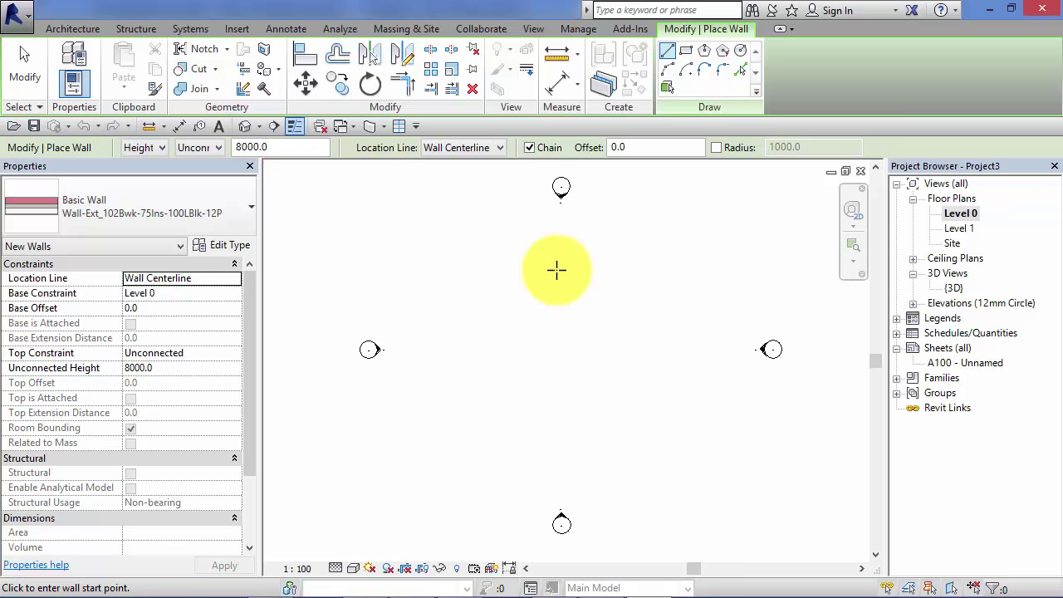
# Step: End the Wall tool and start placing a Doors_ExtDbl_Flush 1810x2110mm door
pyautogui.click(24, 82)
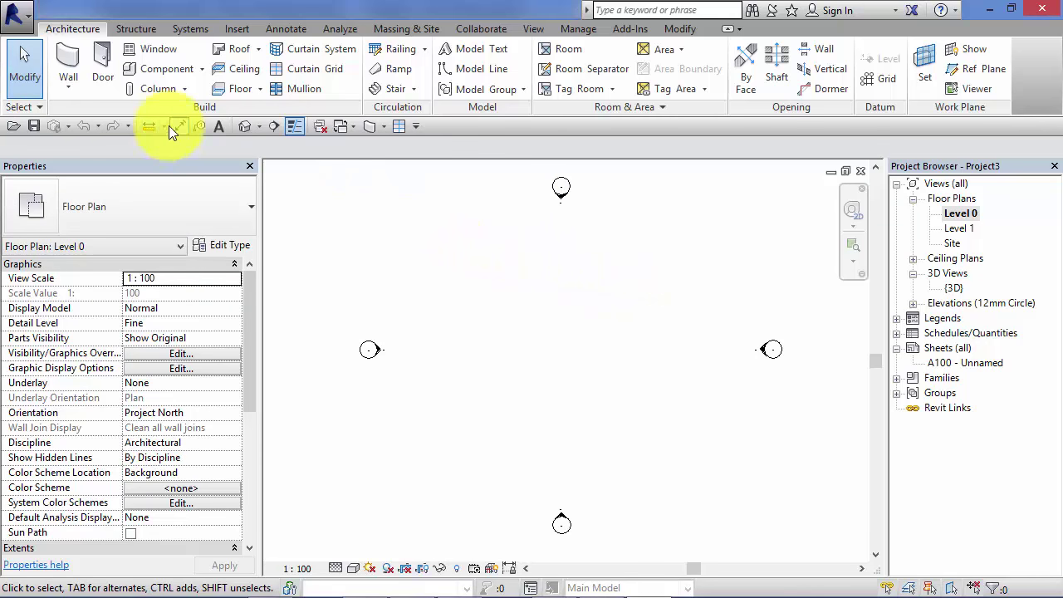
pyautogui.click(104, 61)
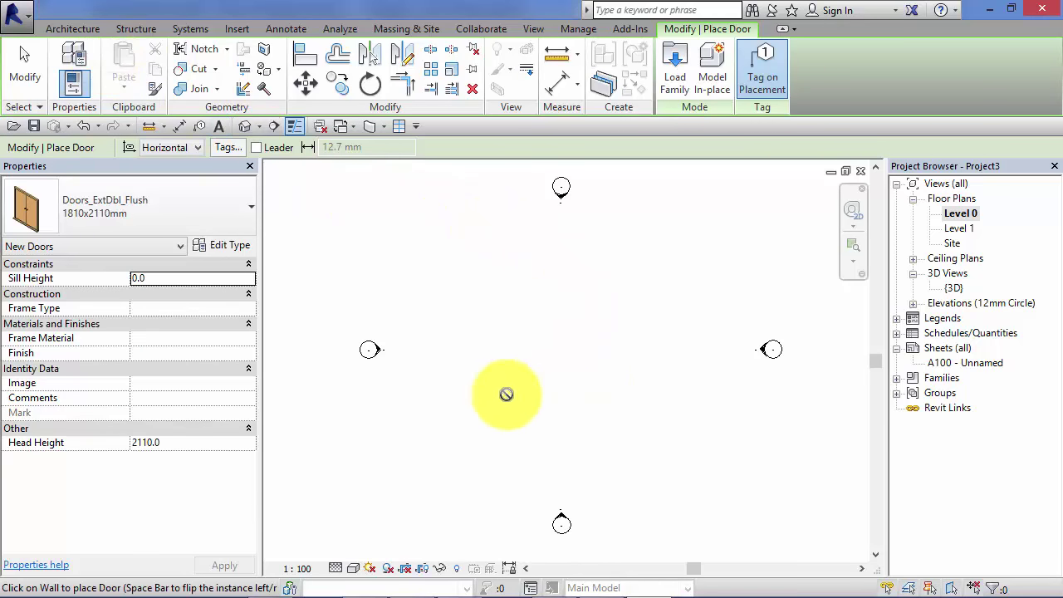
# Step: Cancel the Place Door tool, returning to selection with Level 0 floor plan properties
pyautogui.click(24, 67)
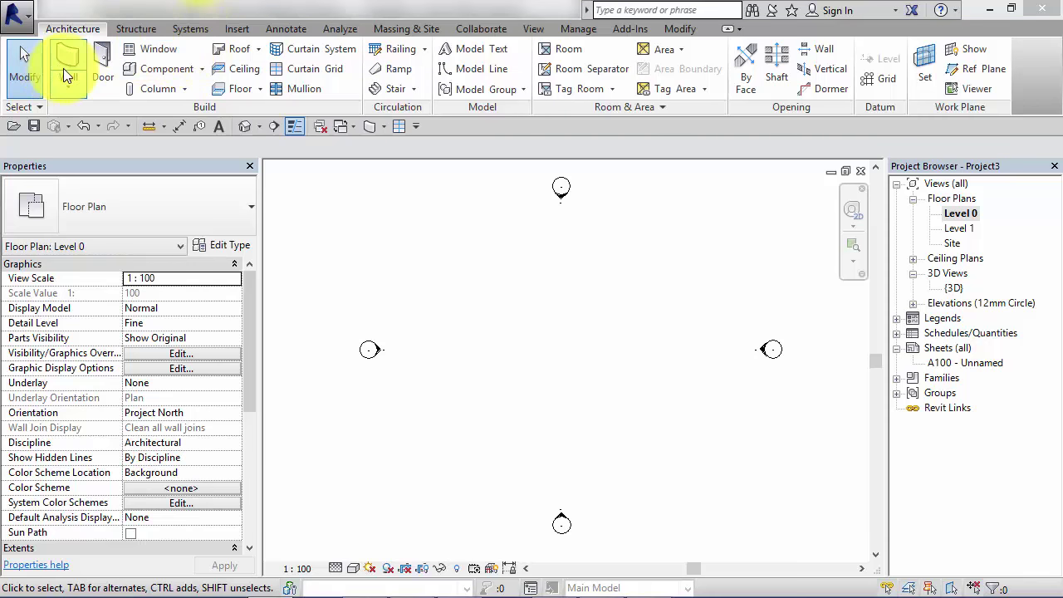
# Step: Open Options from the application menu and select the User Interface page
pyautogui.click(20, 17)
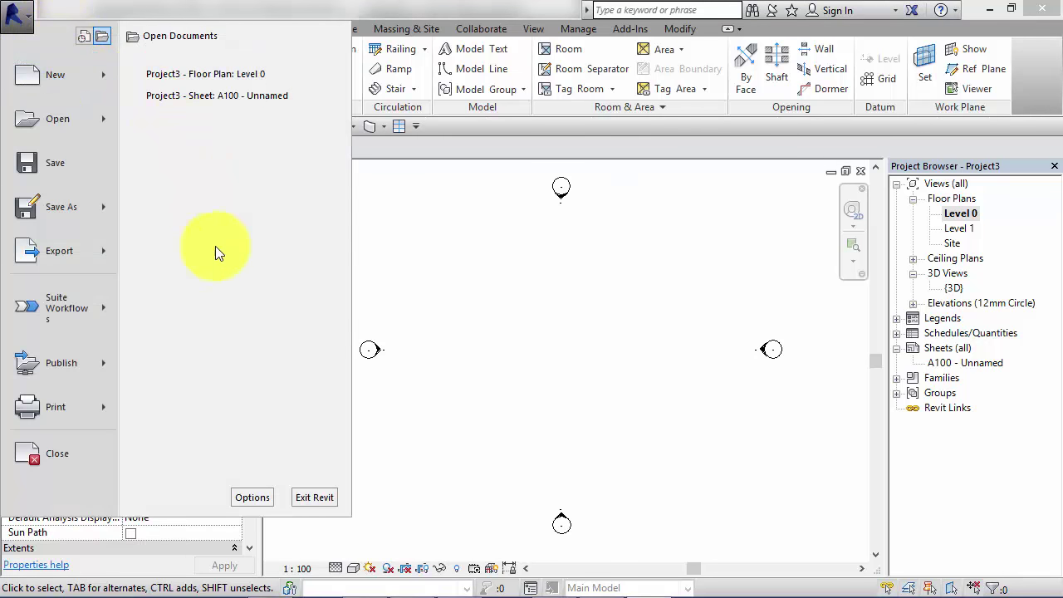
pyautogui.click(262, 500)
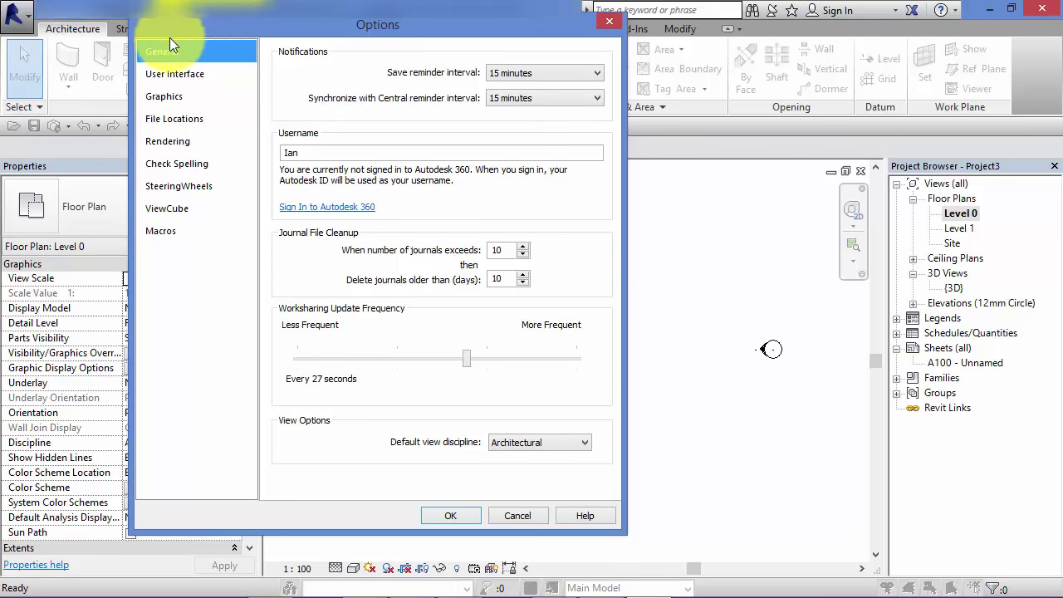
pyautogui.click(225, 77)
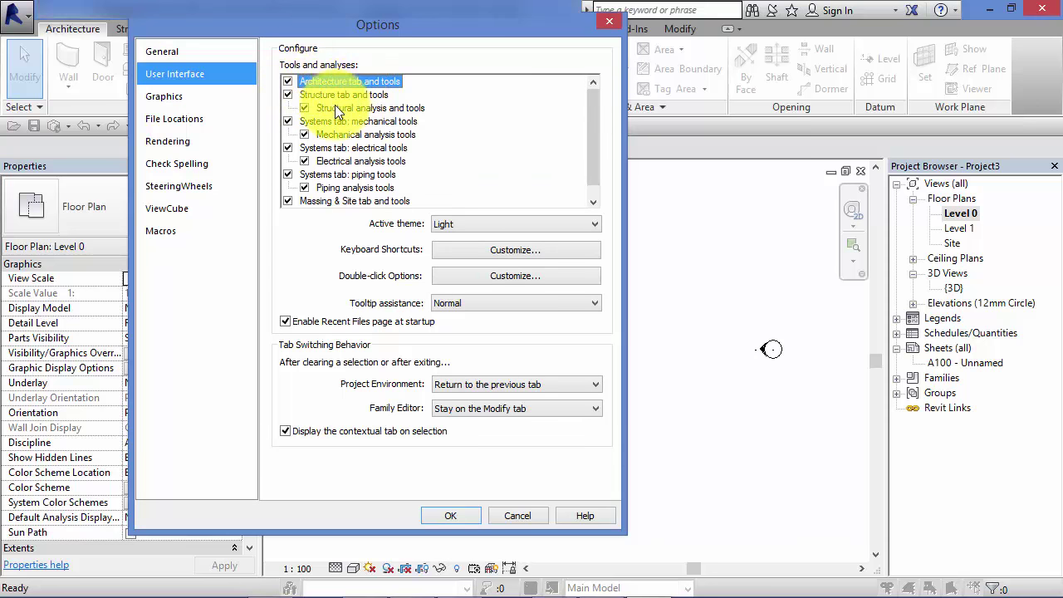
pyautogui.moveTo(407, 26); pyautogui.dragTo(497, 92)
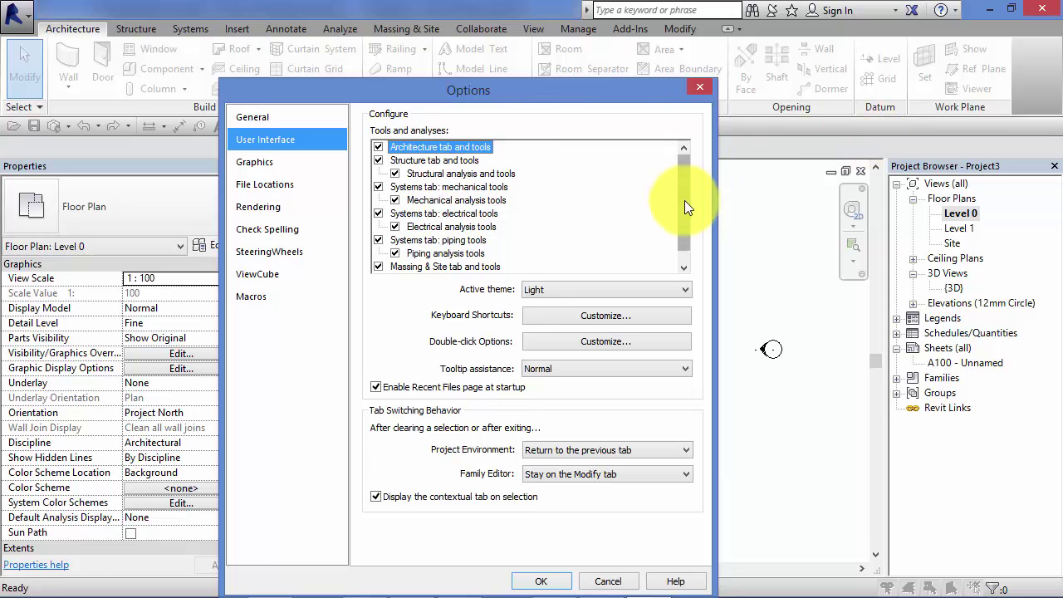
pyautogui.moveTo(684, 200); pyautogui.dragTo(689, 222)
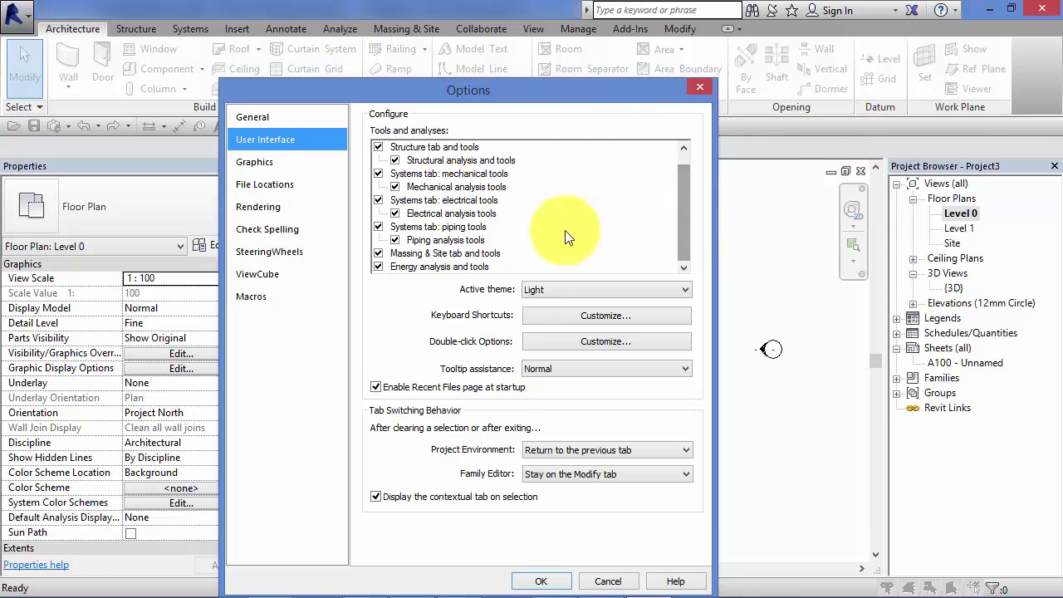